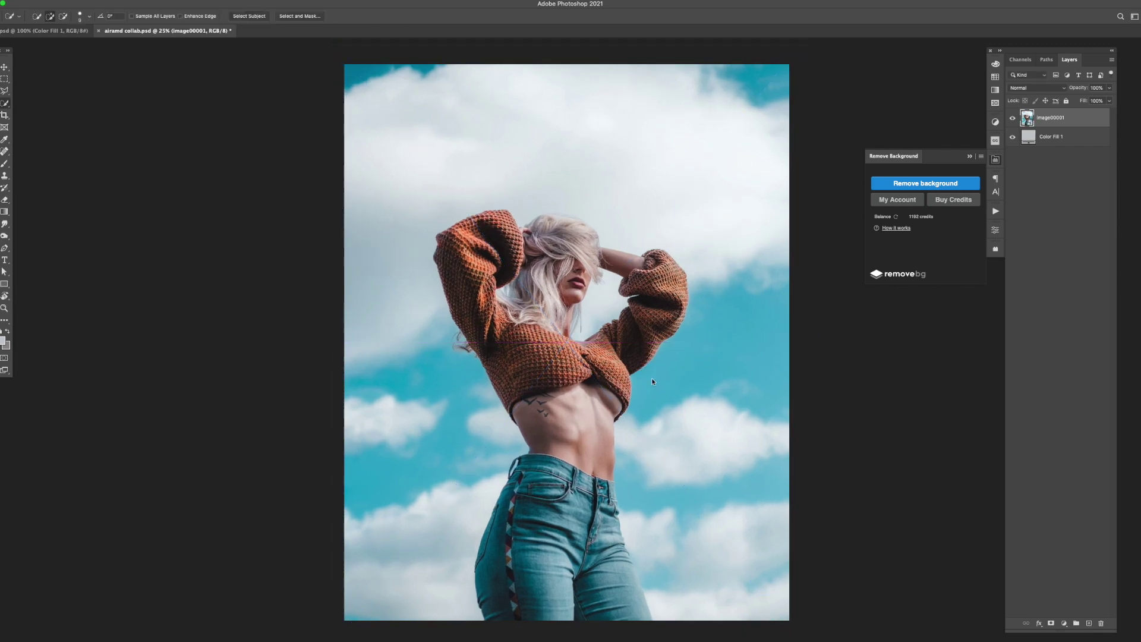
# Step: Load the midriff path as a selection and mask the bare stomach out
pyautogui.hotkey('ctrl', 'Return')
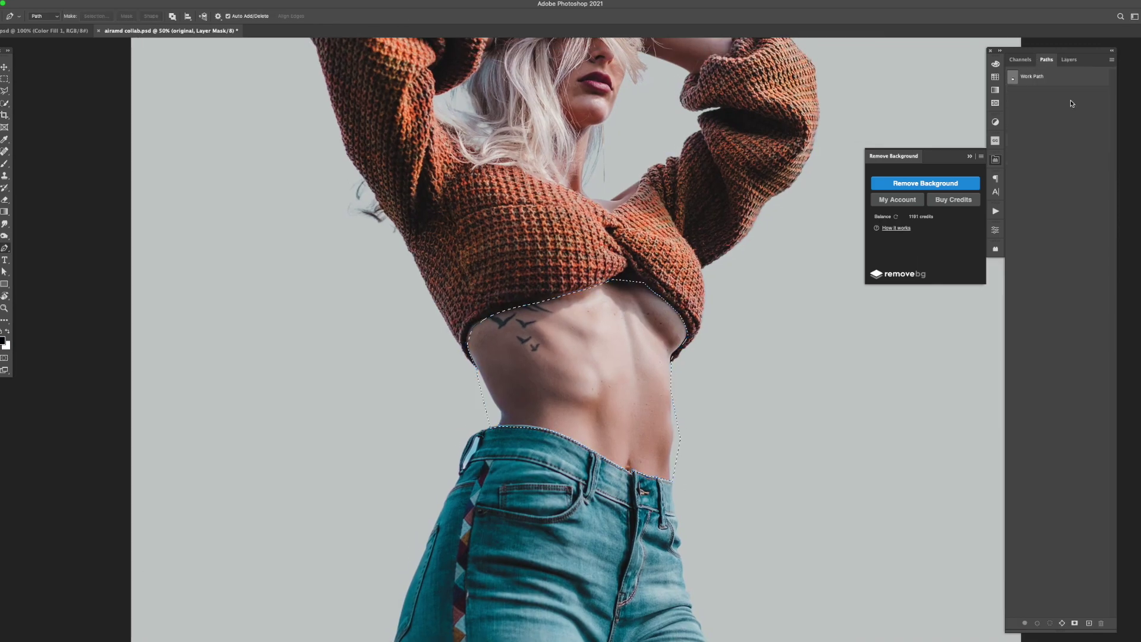
pyautogui.hotkey('alt', 'BackSpace')
pyautogui.hotkey('ctrl', 'd')
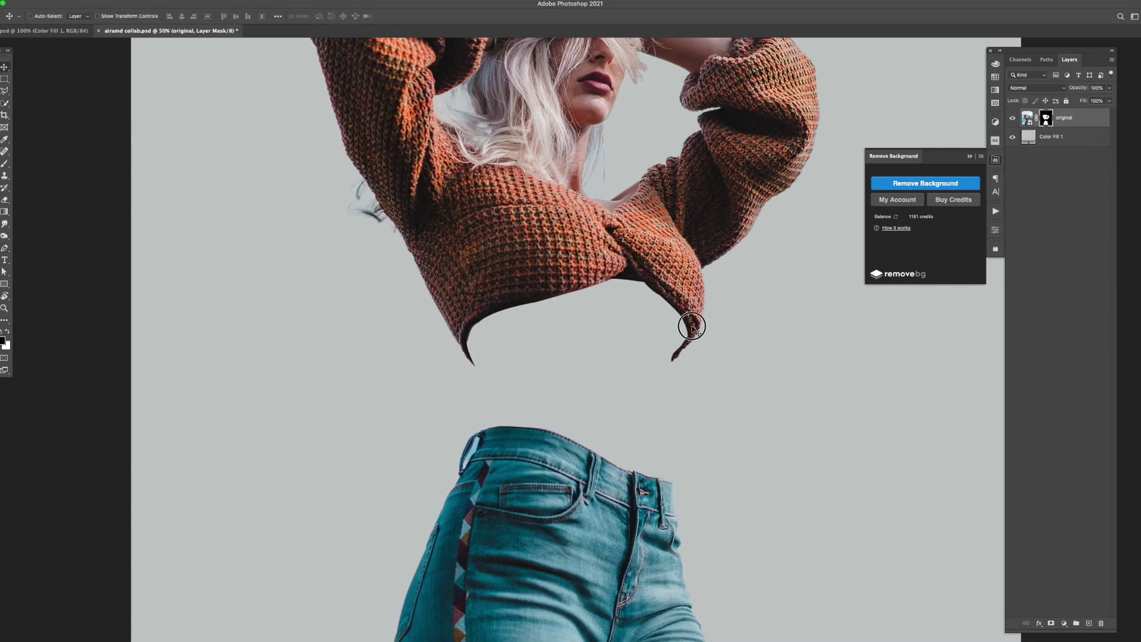
# Step: Draw a curve across the sweater hem and fill it with grey on new Layer 1
pyautogui.click(672, 360)
pyautogui.moveTo(473, 364); pyautogui.dragTo(362, 332)
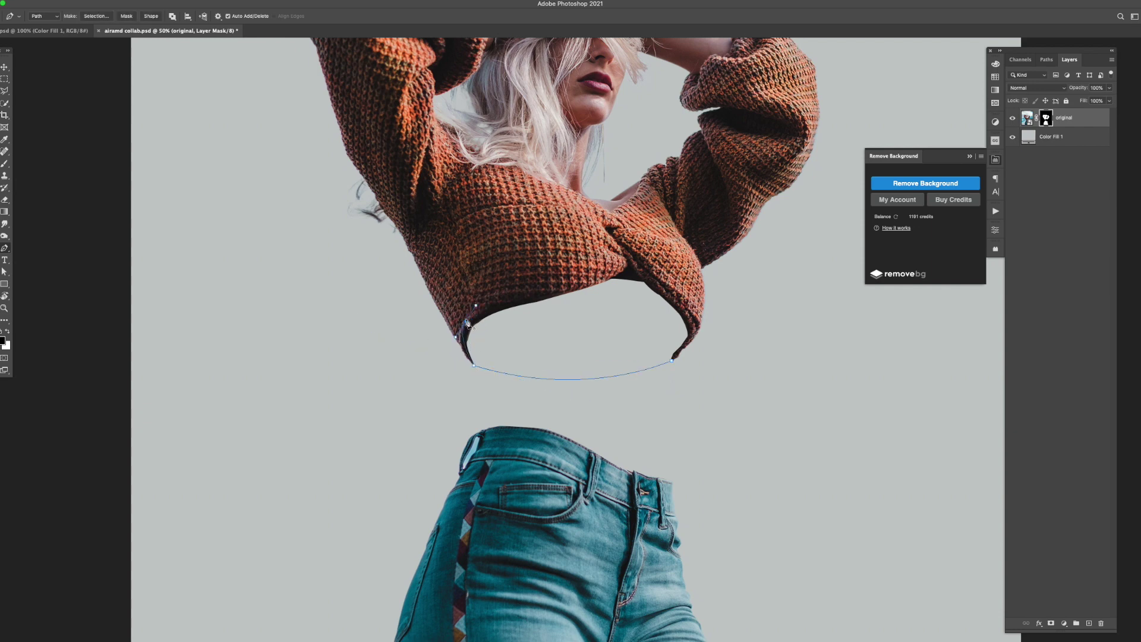
pyautogui.rightClick(1065, 118)
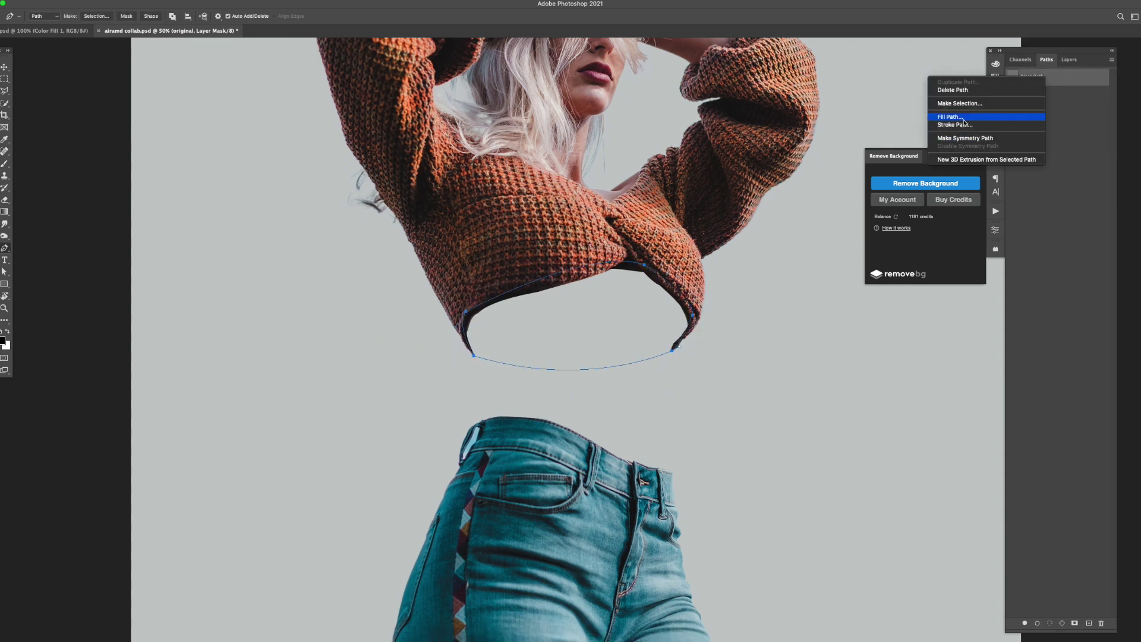
pyautogui.click(987, 114)
pyautogui.press('Return')
pyautogui.hotkey('ctrl', 'shift', 'alt', 'n')
pyautogui.hotkey('alt', 'BackSpace')
pyautogui.hotkey('ctrl', 'd')
pyautogui.hotkey('ctrl', '0')
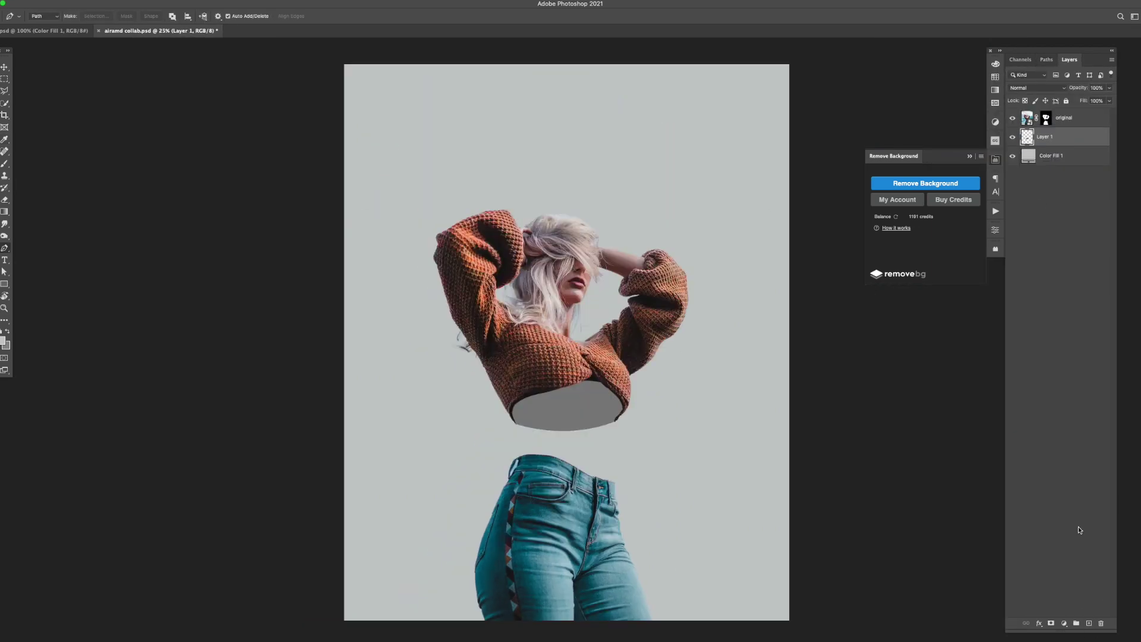
pyautogui.press('b')
pyautogui.scroll(5, 661, 289)
# Step: Paint the layer mask to hide the inside of the belt loop and refine the waistband edge
pyautogui.rightClick(660, 279)
pyautogui.press('Escape')
pyautogui.moveTo(662, 290)
pyautogui.mouseDown()
pyautogui.moveTo(682, 224)
pyautogui.moveTo(499, 323)
pyautogui.mouseUp()
pyautogui.press('x')
pyautogui.press(']')
pyautogui.moveTo(612, 298); pyautogui.dragTo(472, 303)
pyautogui.hscroll(5, 505, 321)
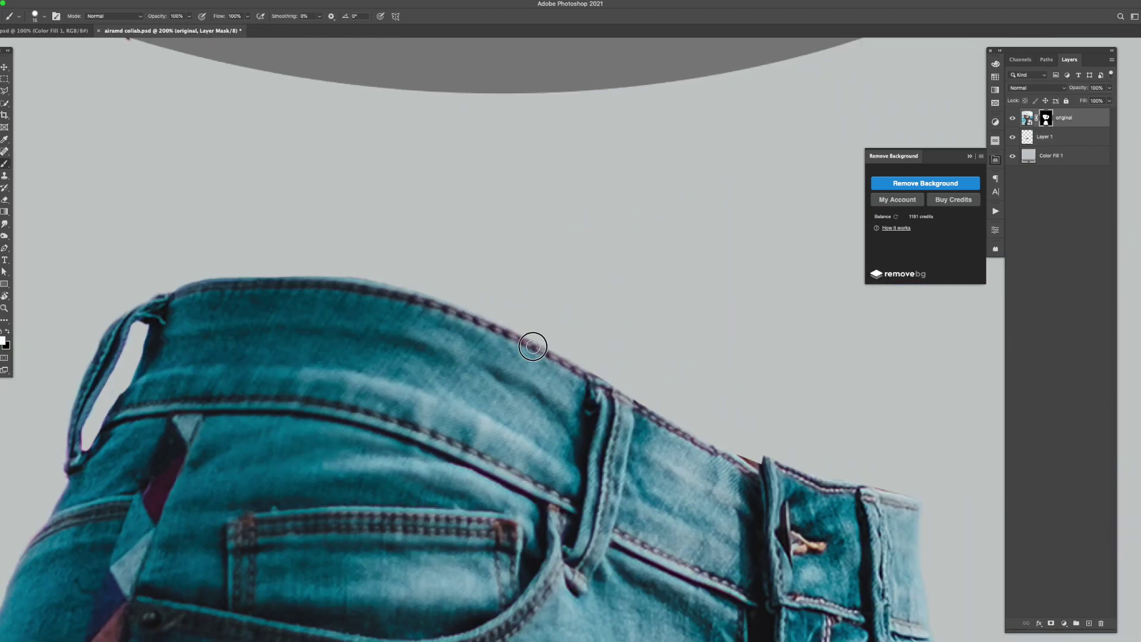
pyautogui.hscroll(5, 713, 469)
# Step: Rename Layer 1 'inner shape' and clip a new 'color' layer onto it
pyautogui.hotkey('ctrl', '0')
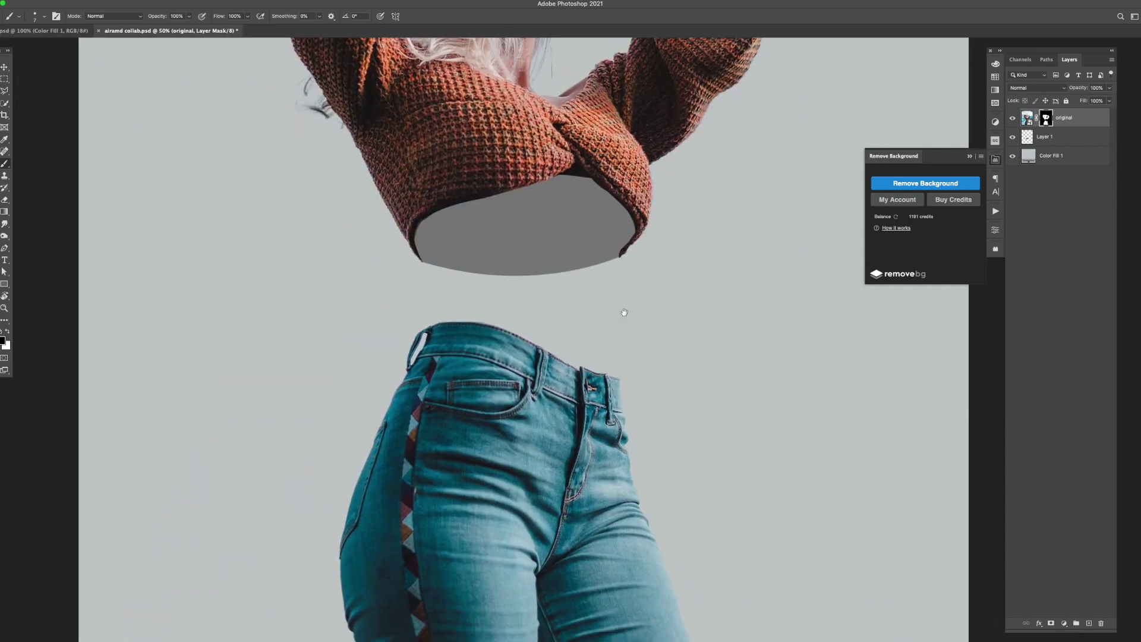
pyautogui.scroll(3, 635, 442)
pyautogui.rightClick(635, 442)
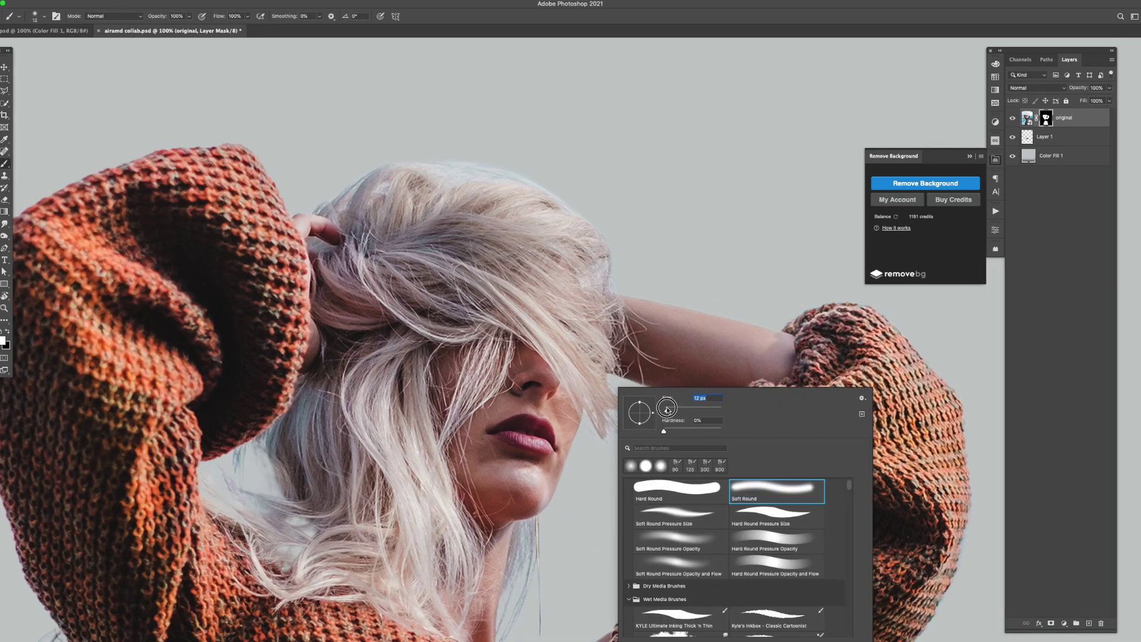
pyautogui.press('Return')
pyautogui.scroll(-3, 236, 411)
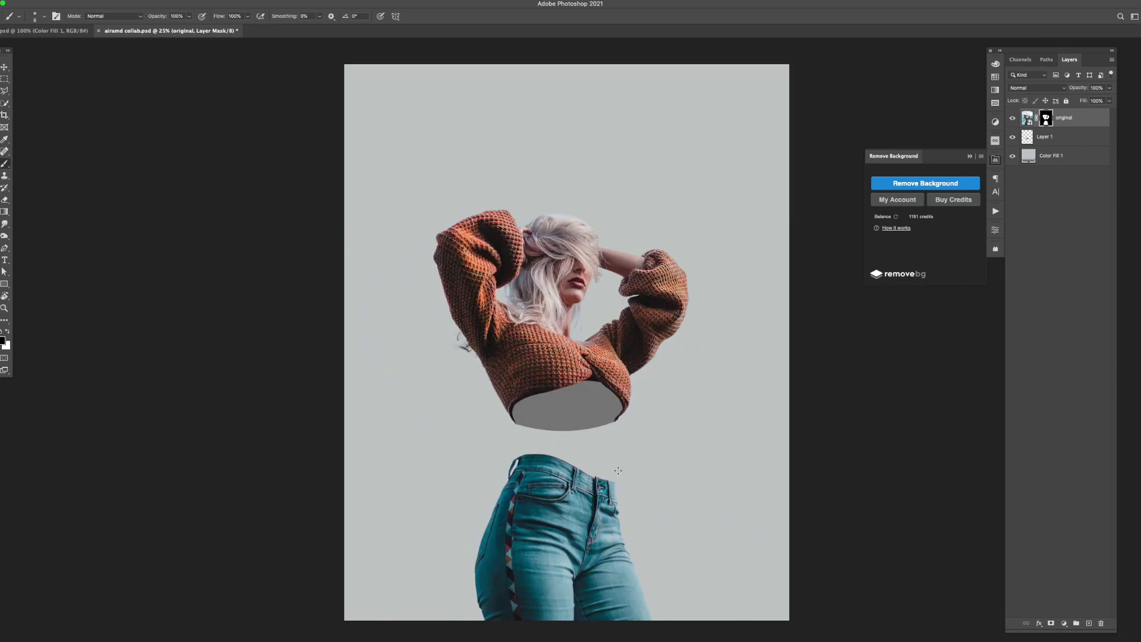
pyautogui.click(1053, 138)
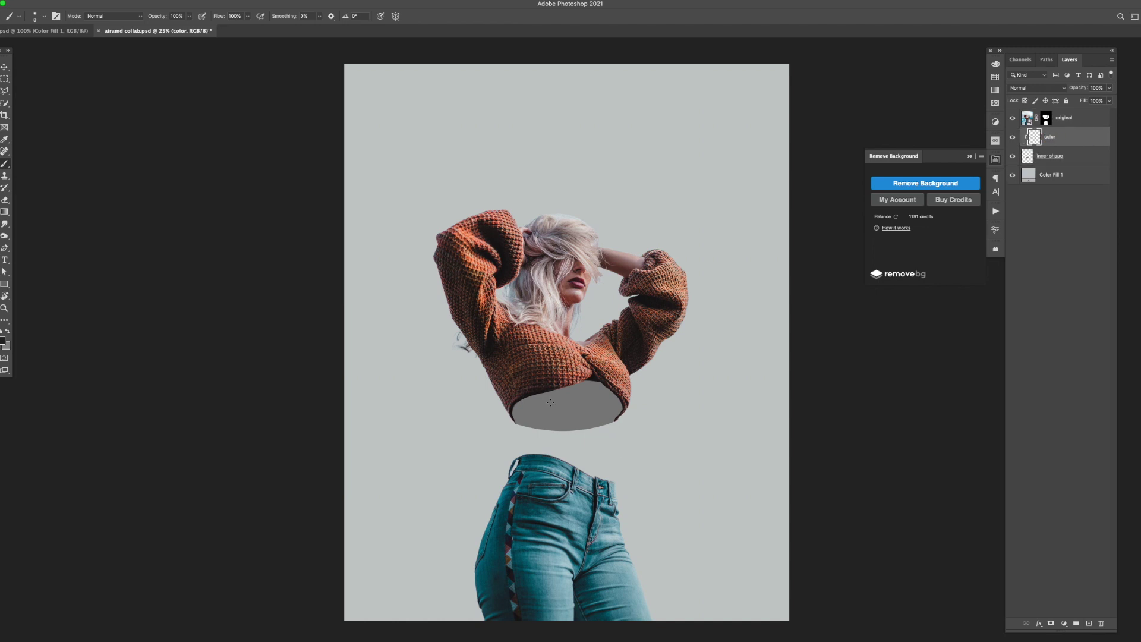
# Step: Undo the test strokes on 'inner shape' and fill the oval solid dark brown
pyautogui.moveTo(550, 405)
pyautogui.mouseDown()
pyautogui.moveTo(627, 409)
pyautogui.moveTo(603, 430)
pyautogui.mouseUp()
pyautogui.click(1056, 157)
pyautogui.rightClick(565, 410)
pyautogui.write('60')
pyautogui.press('Return')
pyautogui.hotkey('ctrl', '1')
pyautogui.hotkey('ctrl', 'z')
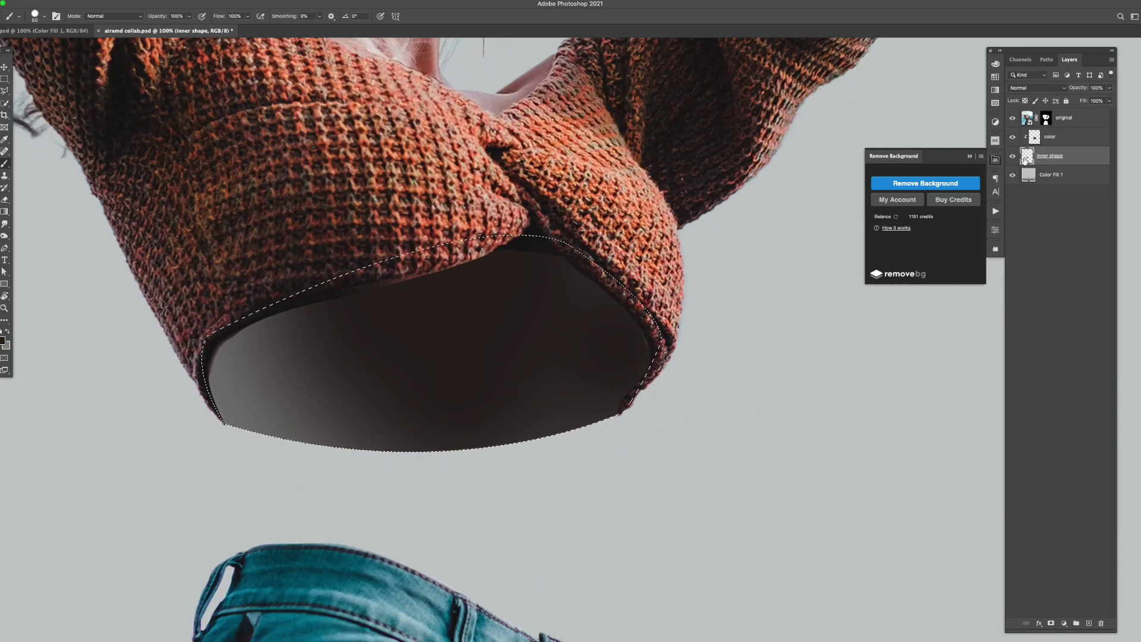
pyautogui.hotkey('ctrl', 'z')
pyautogui.hotkey('ctrl', 'z')
pyautogui.hotkey('shift', 'alt', 'BackSpace')
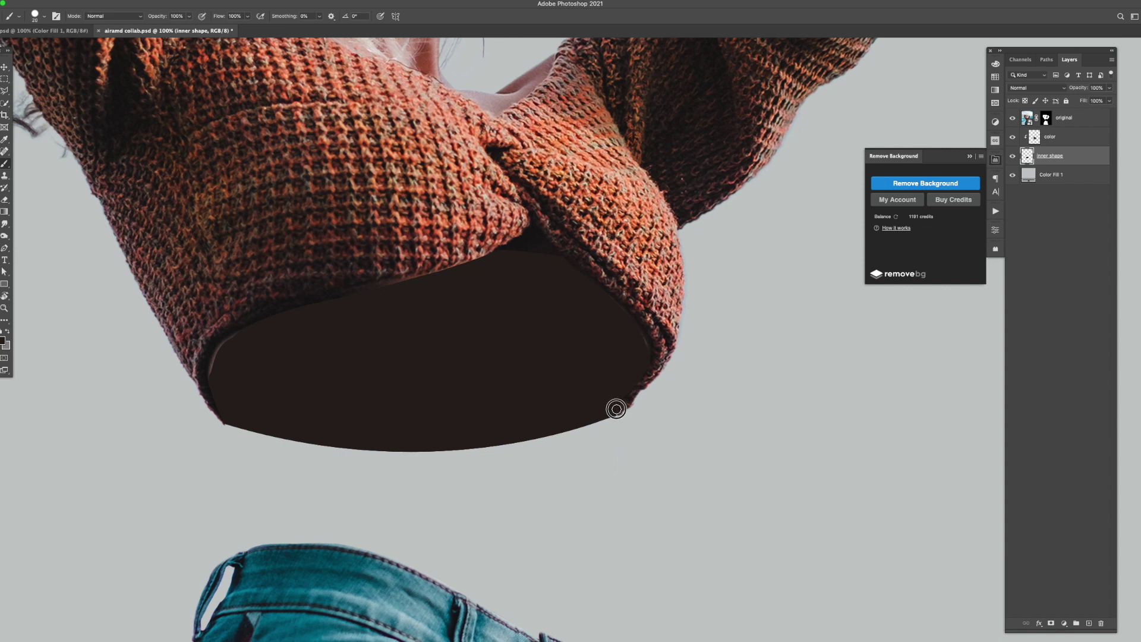
# Step: Tidy the sweater's edge over the oval by brushing and erasing on the woman's mask
pyautogui.press('[')
pyautogui.press('e')
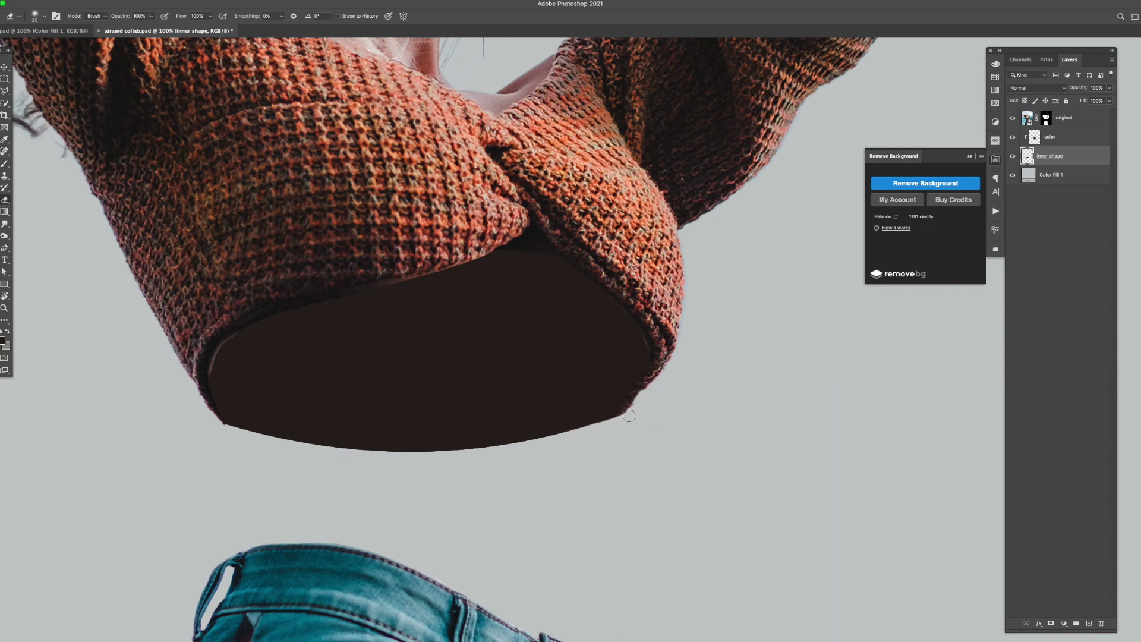
pyautogui.scroll(1, 629, 415)
pyautogui.rightClick(629, 415)
pyautogui.press('Escape')
pyautogui.press('b')
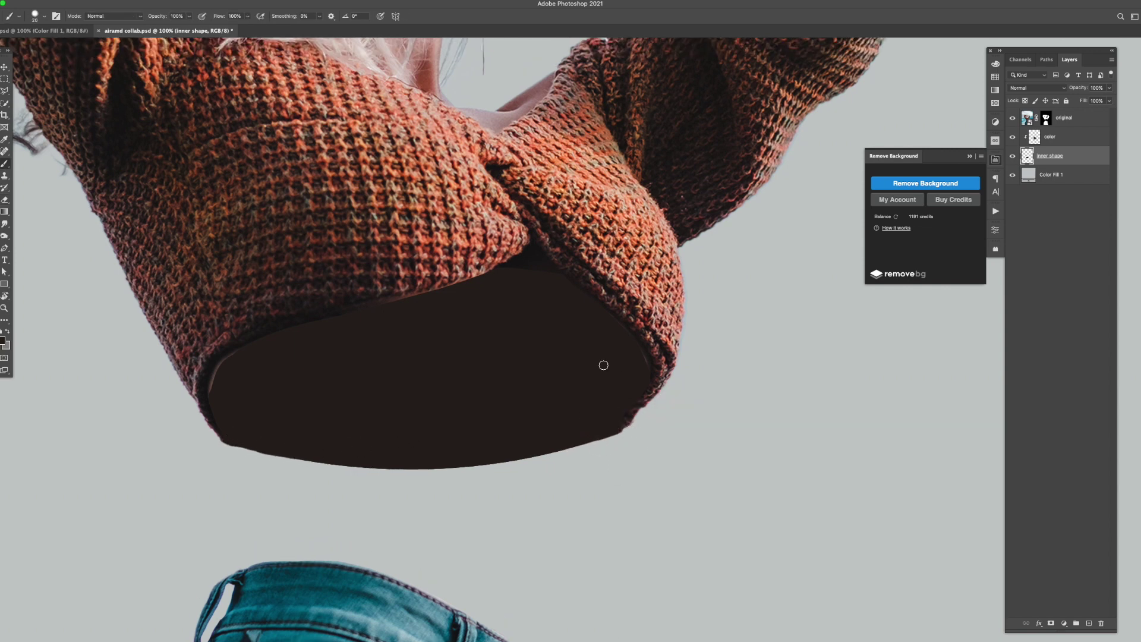
pyautogui.click(1045, 122)
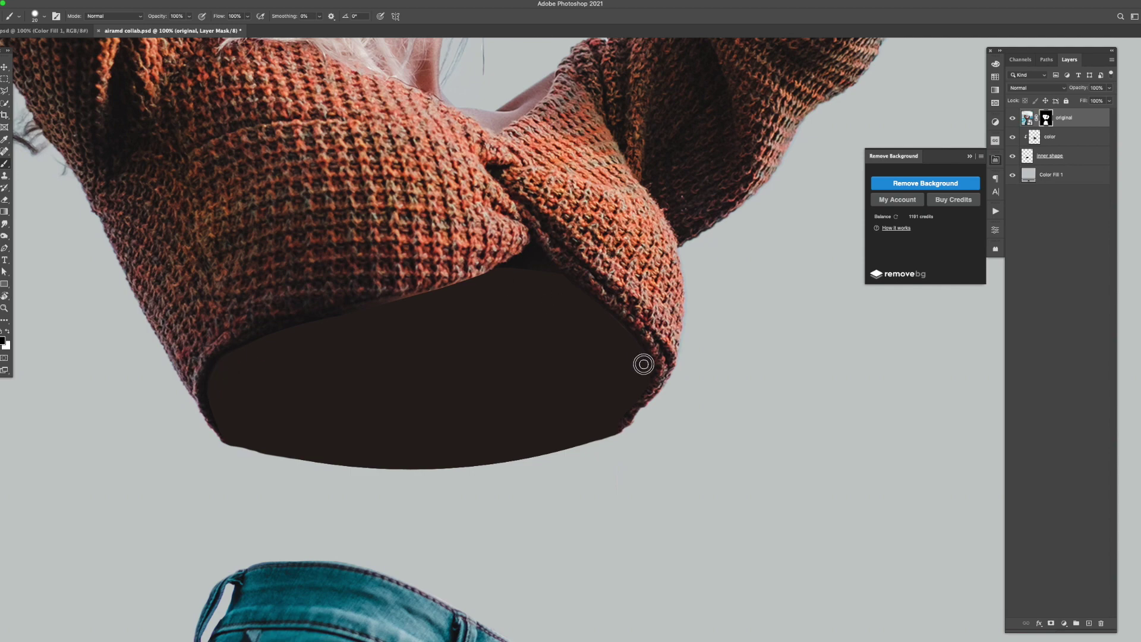
pyautogui.scroll(-2, 644, 364)
pyautogui.click(1065, 140)
# Step: Add a 'darken' layer and paint soft dark shading over the inner oval
pyautogui.hotkey('ctrl', '-')
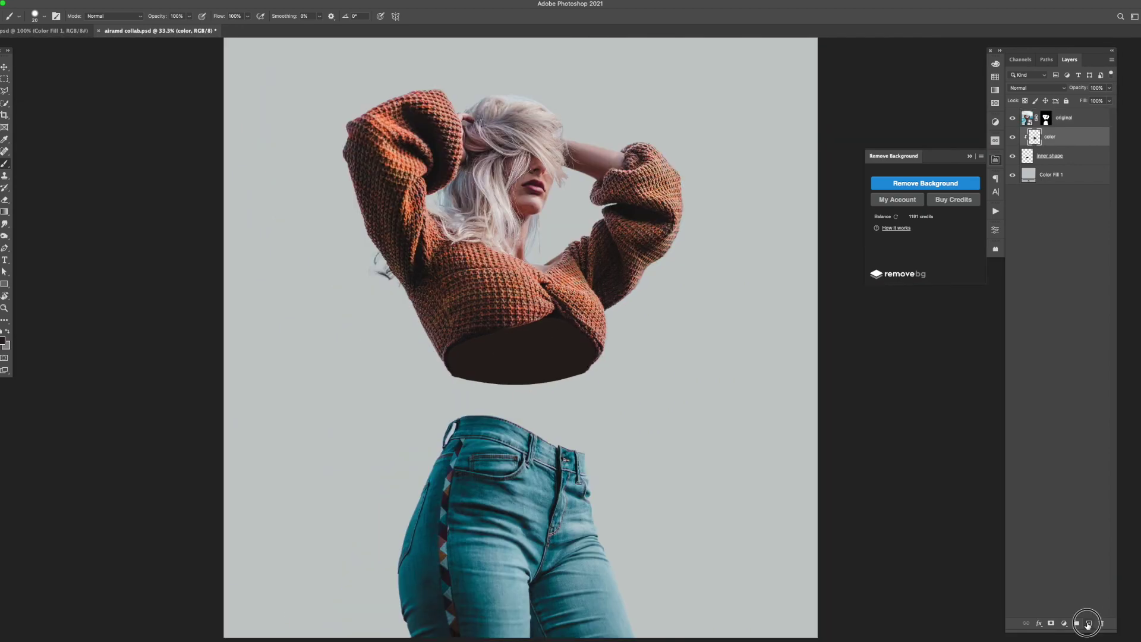
pyautogui.click(1089, 624)
pyautogui.doubleClick(1051, 137)
pyautogui.write('darken')
pyautogui.moveTo(555, 359); pyautogui.dragTo(612, 345)
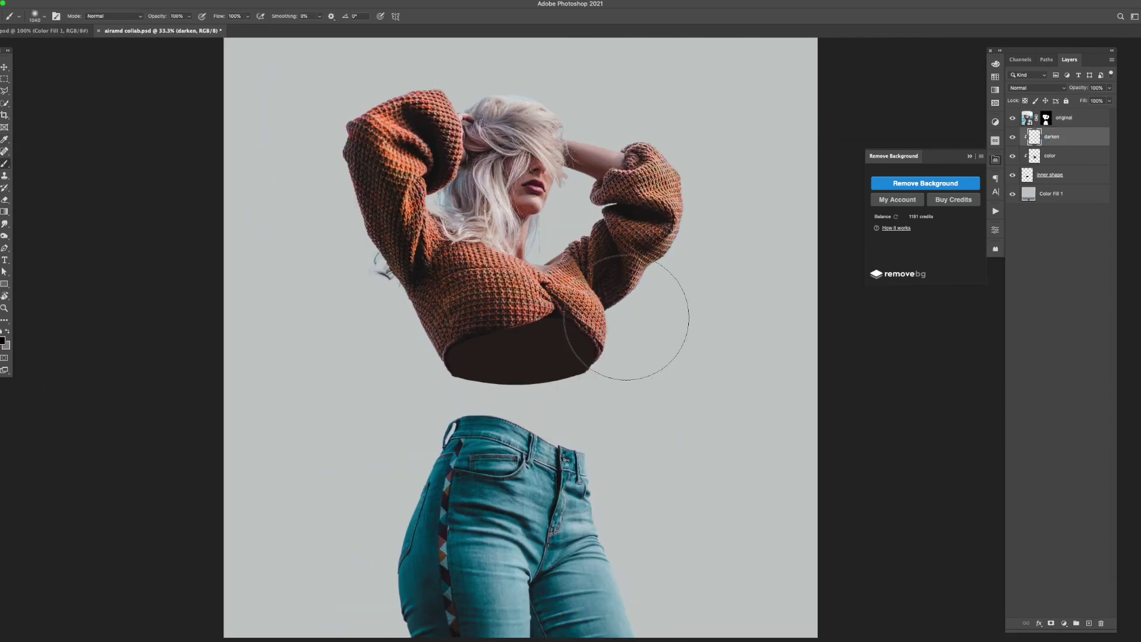
pyautogui.click(615, 342)
# Step: Add a 'highlight' layer brightening the oval's left side, set to Soft Light
pyautogui.click(1089, 623)
pyautogui.doubleClick(1051, 137)
pyautogui.write('highlight')
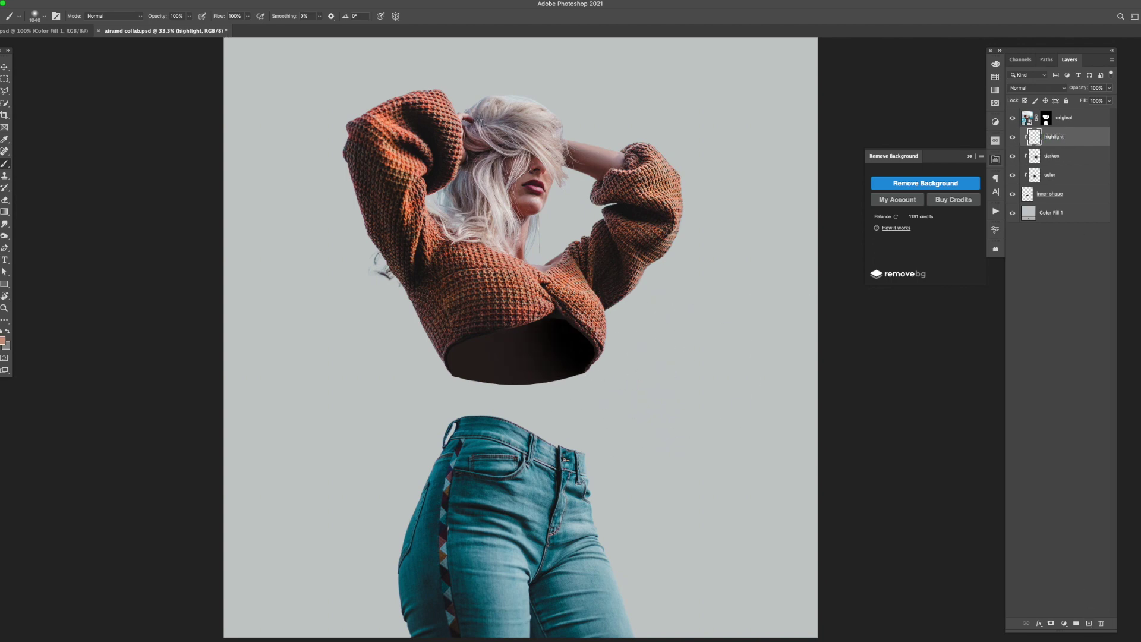
pyautogui.click(437, 348)
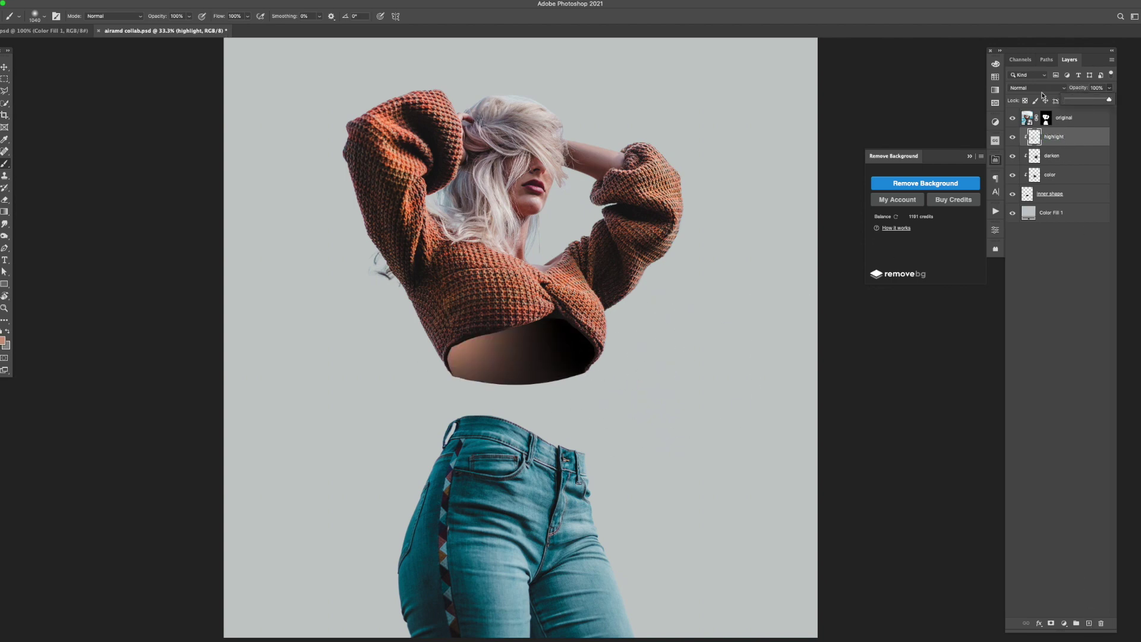
pyautogui.click(1038, 87)
pyautogui.click(1029, 198)
# Step: Select the woman's layer mask with the brush and zoom in for touch-ups
pyautogui.press('v')
pyautogui.hotkey('ctrl', '-')
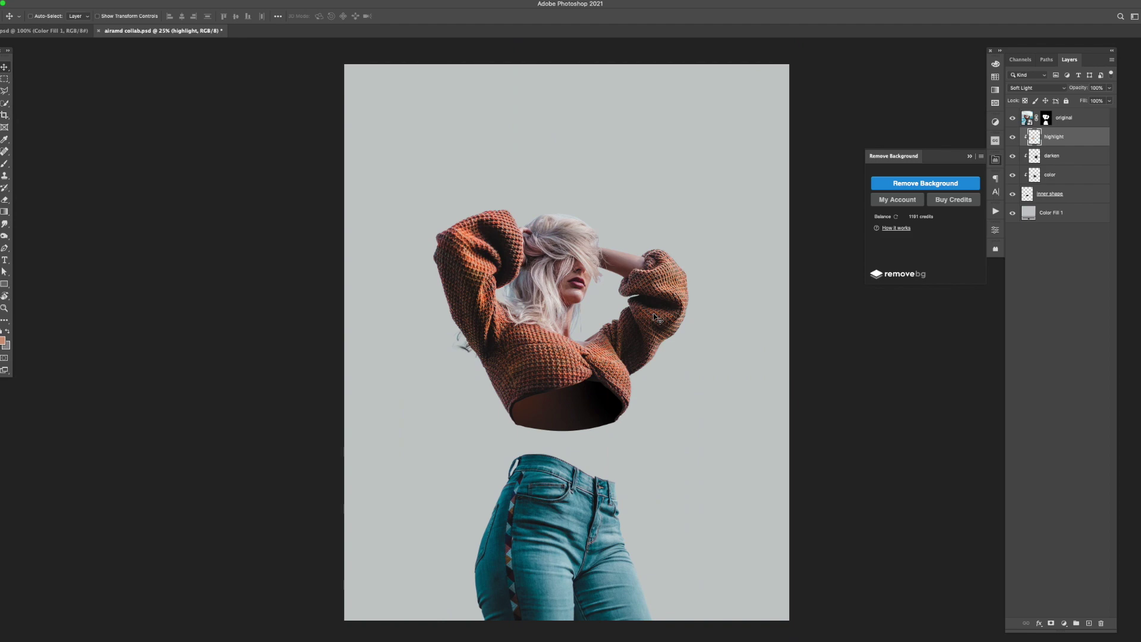
pyautogui.hotkey('alt', ']')
pyautogui.press('b')
pyautogui.hotkey('ctrl', '+')
pyautogui.hotkey('ctrl', '+')
pyautogui.hotkey('ctrl', '+')
pyautogui.scroll(2, 624, 297)
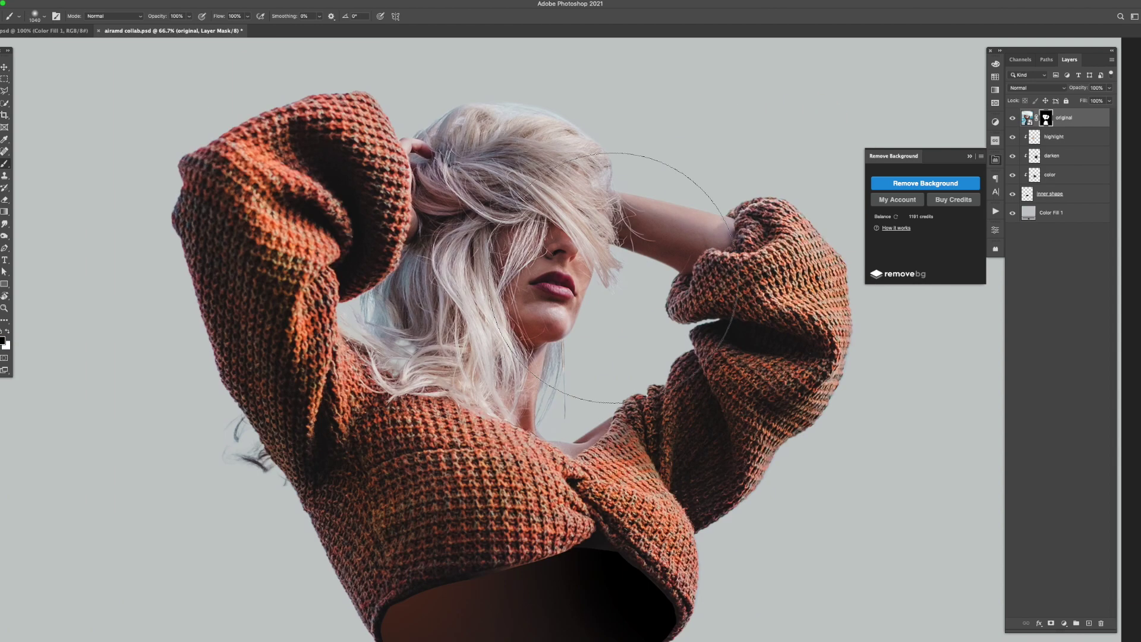
pyautogui.scroll(-1, 616, 243)
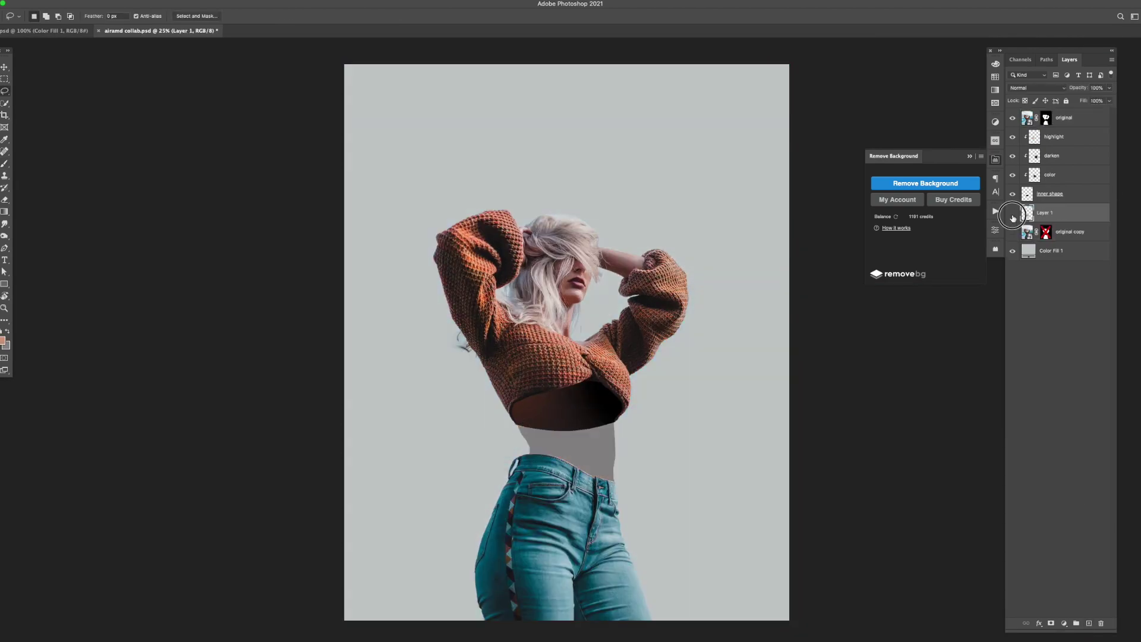
# Step: Stretch the sky photo to fill the canvas, desaturate it with Hue/Saturation, and lower its opacity
pyautogui.moveTo(570, 170); pyautogui.dragTo(571, 65)
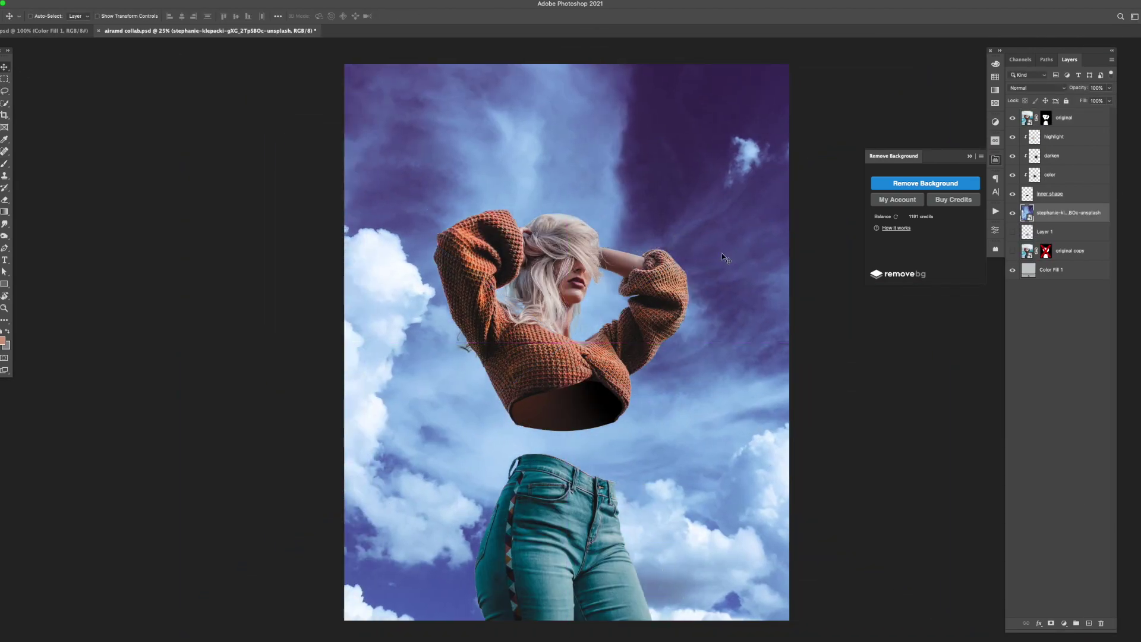
pyautogui.press('Return')
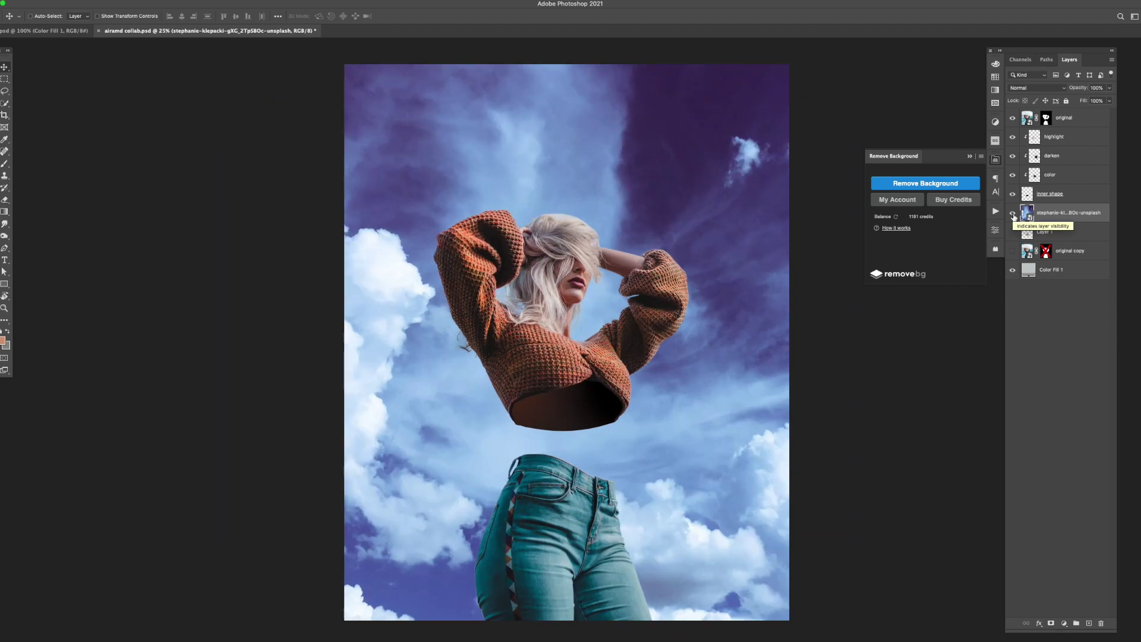
pyautogui.hotkey('ctrl', 'u')
pyautogui.press('Return')
pyautogui.click(1037, 88)
pyautogui.moveTo(1109, 88); pyautogui.dragTo(1094, 100)
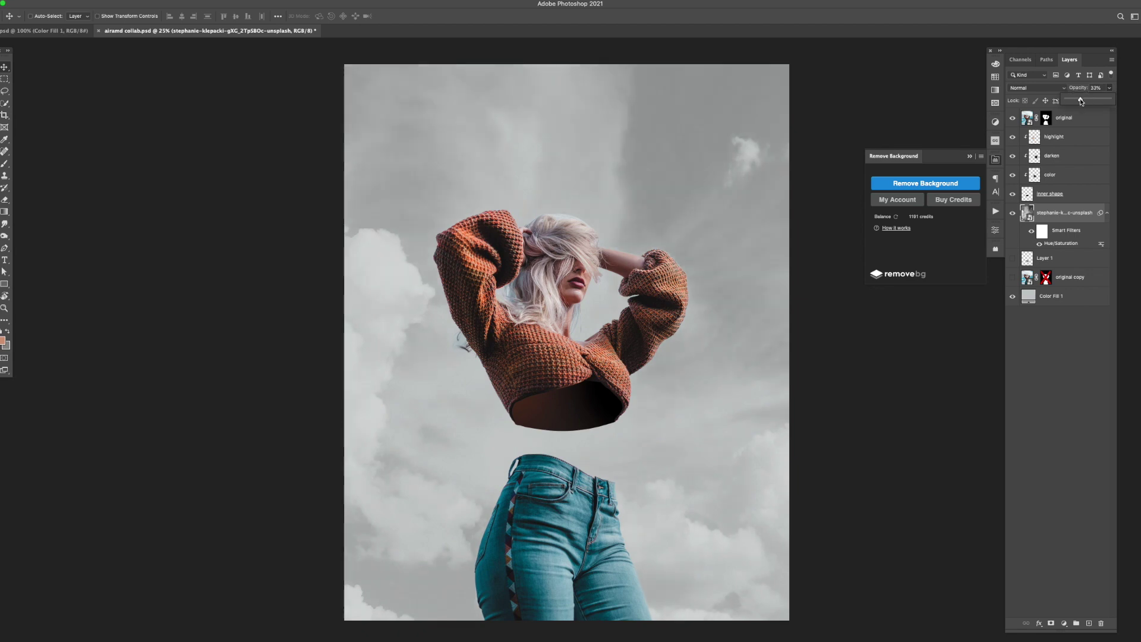
pyautogui.click(1046, 118)
pyautogui.press('b')
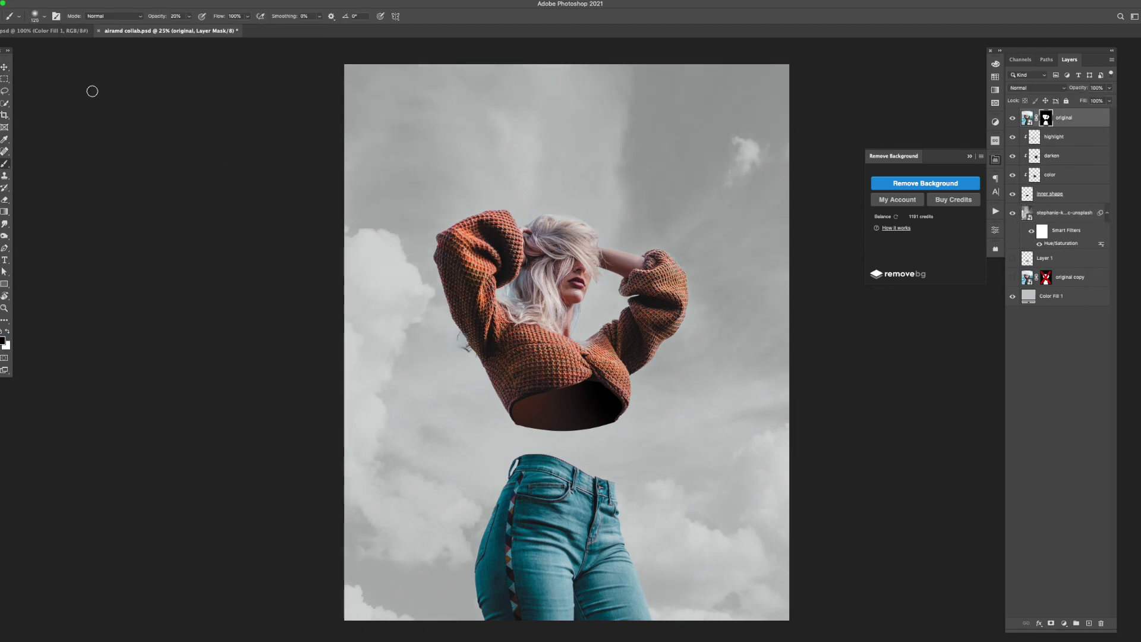
# Step: Add a Hue/Saturation adjustment layer on top and place the waterfall photo behind the torso
pyautogui.doubleClick(1028, 296)
pyautogui.click(776, 357)
pyautogui.click(1064, 118)
pyautogui.click(1064, 623)
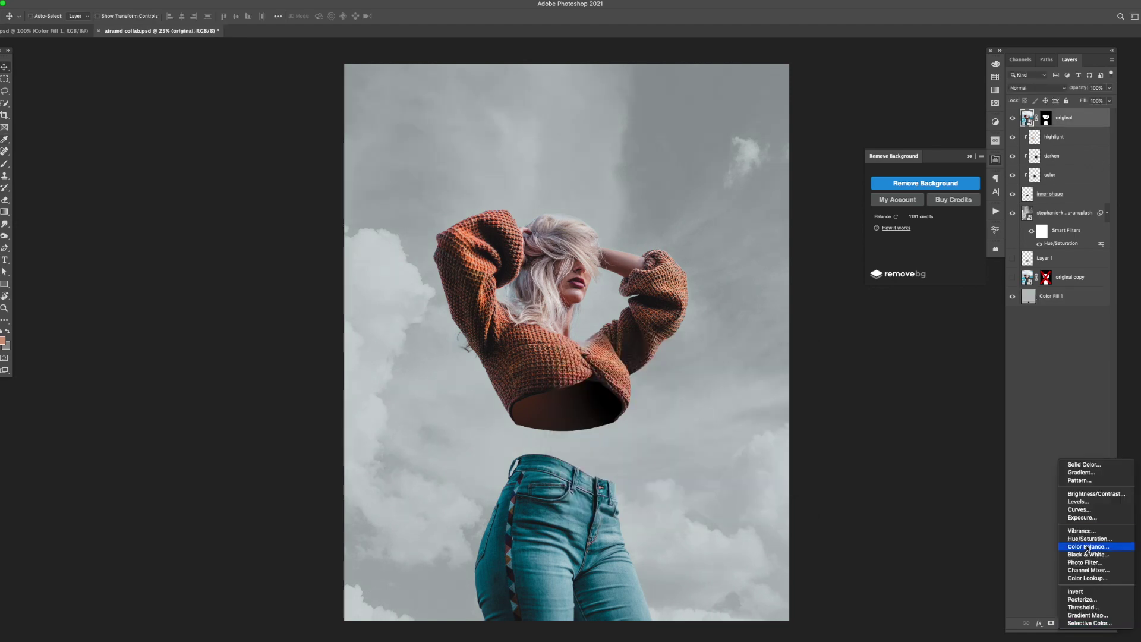
pyautogui.click(1088, 566)
pyautogui.click(780, 345)
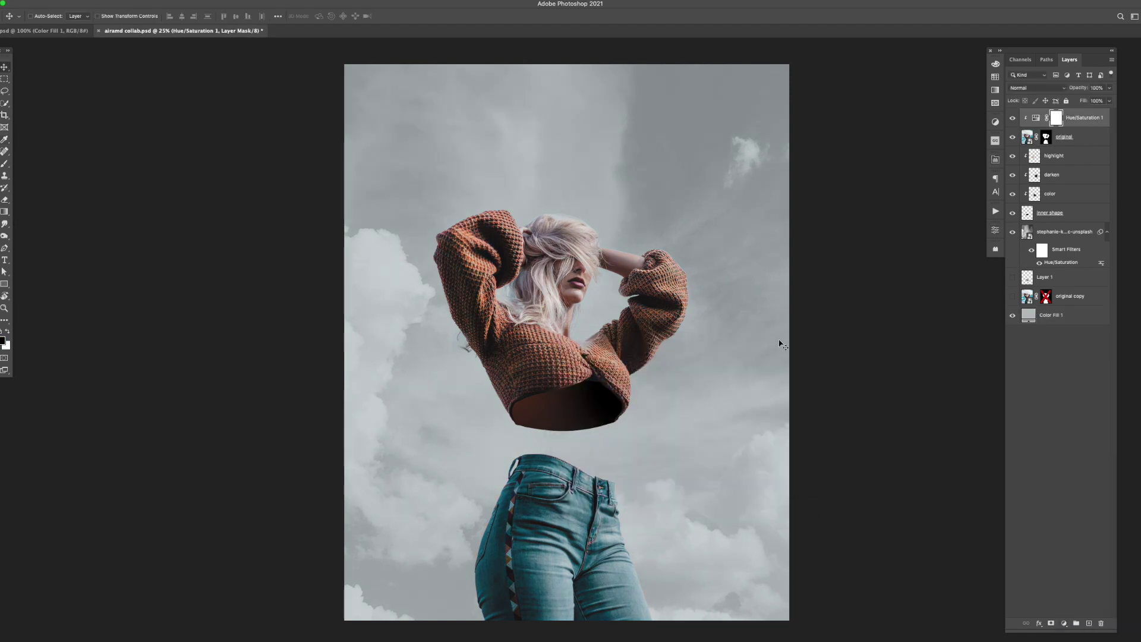
pyautogui.hotkey('ctrl', '[')
pyautogui.hotkey('ctrl', '[')
pyautogui.moveTo(685, 369)
pyautogui.mouseDown()
pyautogui.moveTo(686, 429)
pyautogui.moveTo(626, 429)
pyautogui.mouseUp()
# Step: Commit the narrowed, flipped waterfall and put it into Warp mode
pyautogui.click(261, 241)
pyautogui.press('Return')
pyautogui.hotkey('ctrl', 't')
pyautogui.rightClick(518, 447)
pyautogui.click(541, 494)
# Step: Warp the waterfall's edges and top corners to curve along the waist, naming it 'waterfall'
pyautogui.moveTo(470, 469); pyautogui.dragTo(498, 468)
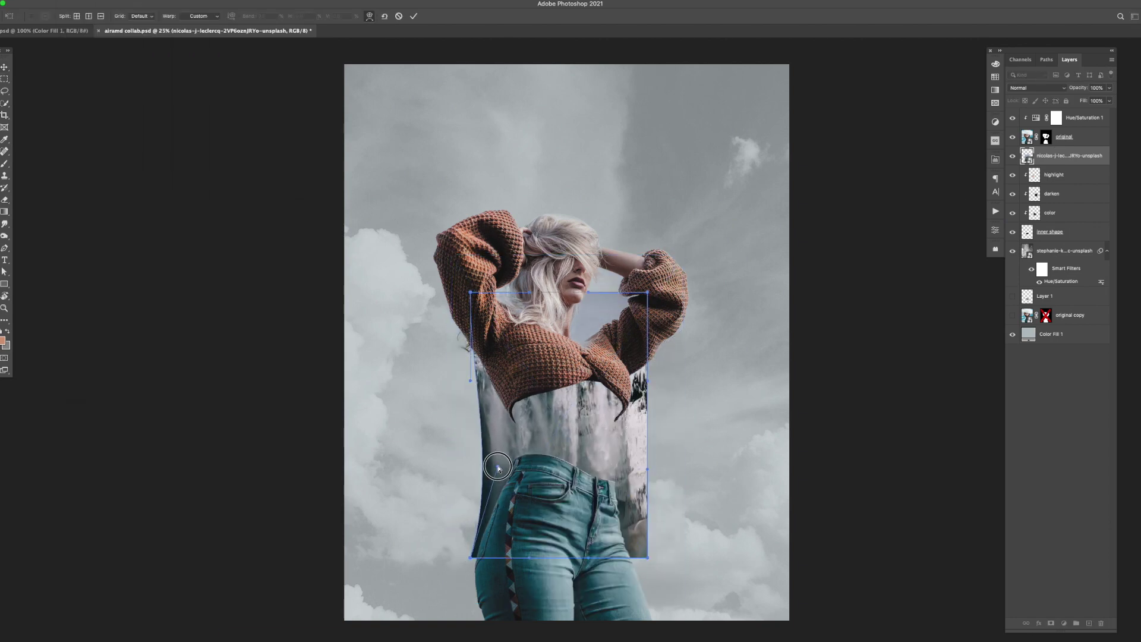
pyautogui.moveTo(461, 296); pyautogui.dragTo(447, 303)
pyautogui.moveTo(648, 380); pyautogui.dragTo(642, 377)
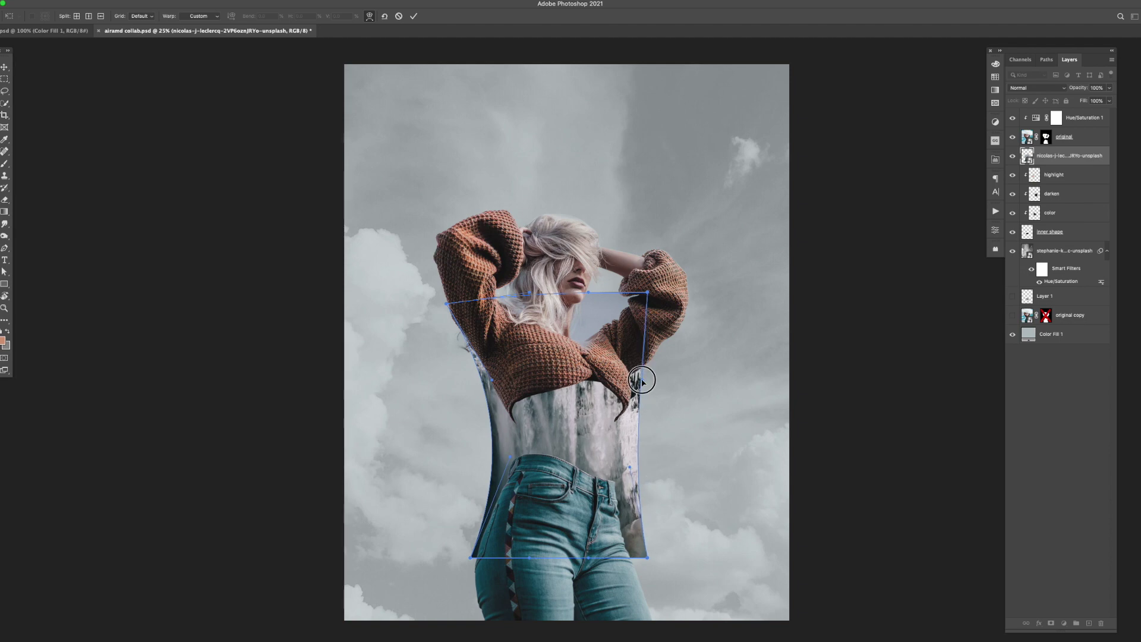
pyautogui.moveTo(648, 293)
pyautogui.mouseDown()
pyautogui.moveTo(649, 337)
pyautogui.moveTo(646, 310)
pyautogui.mouseUp()
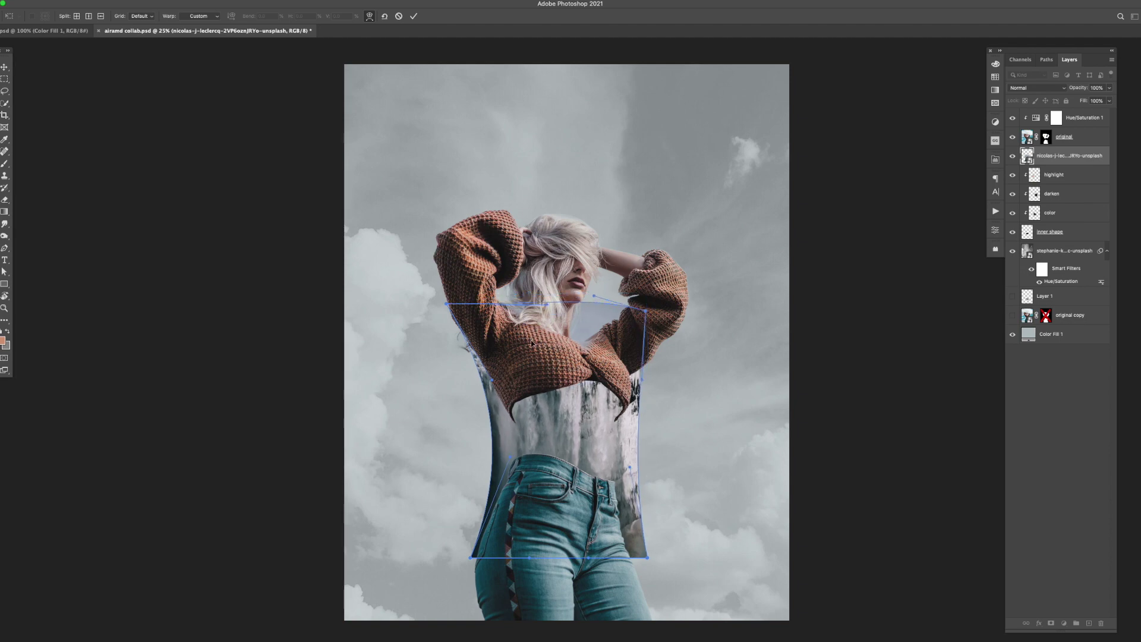
pyautogui.press('Return')
pyautogui.write('erfall')
pyautogui.press('Return')
# Step: Mask the waterfall in black around the neck, sweater edges and dark left strip
pyautogui.click(1051, 623)
pyautogui.press('b')
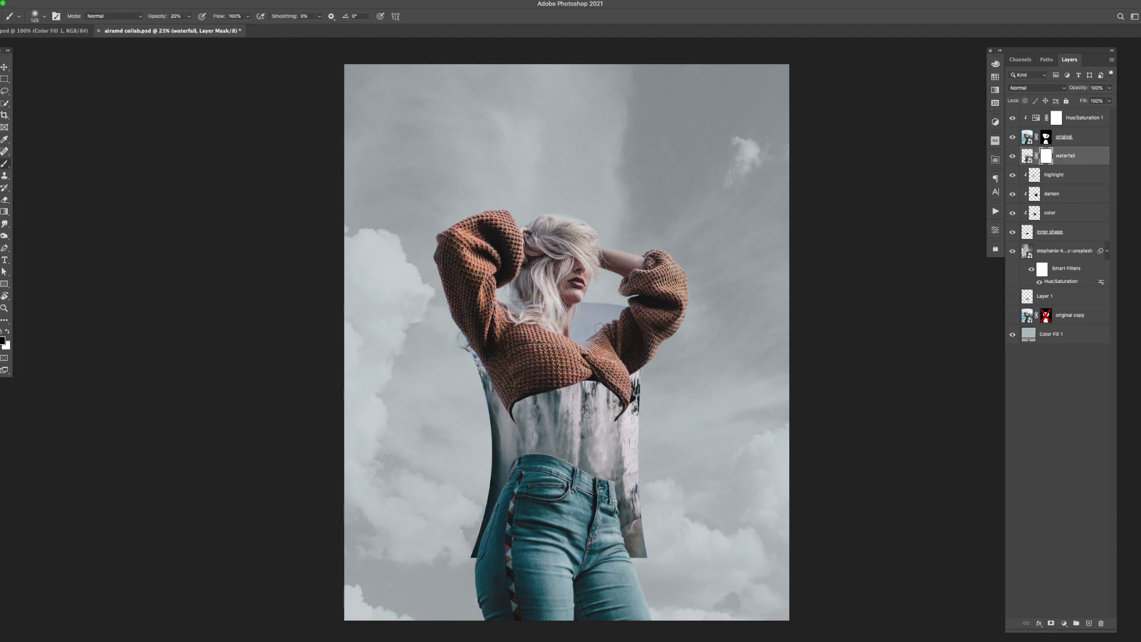
pyautogui.press('d')
pyautogui.moveTo(558, 308)
pyautogui.mouseDown()
pyautogui.moveTo(476, 361)
pyautogui.moveTo(594, 546)
pyautogui.mouseUp()
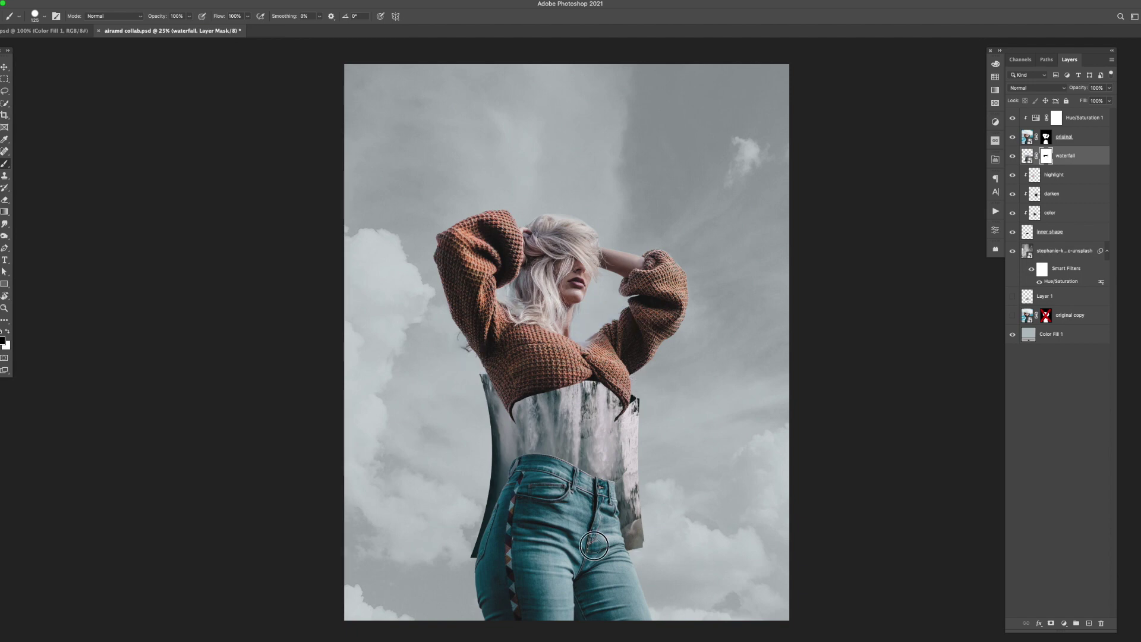
pyautogui.click(1012, 296)
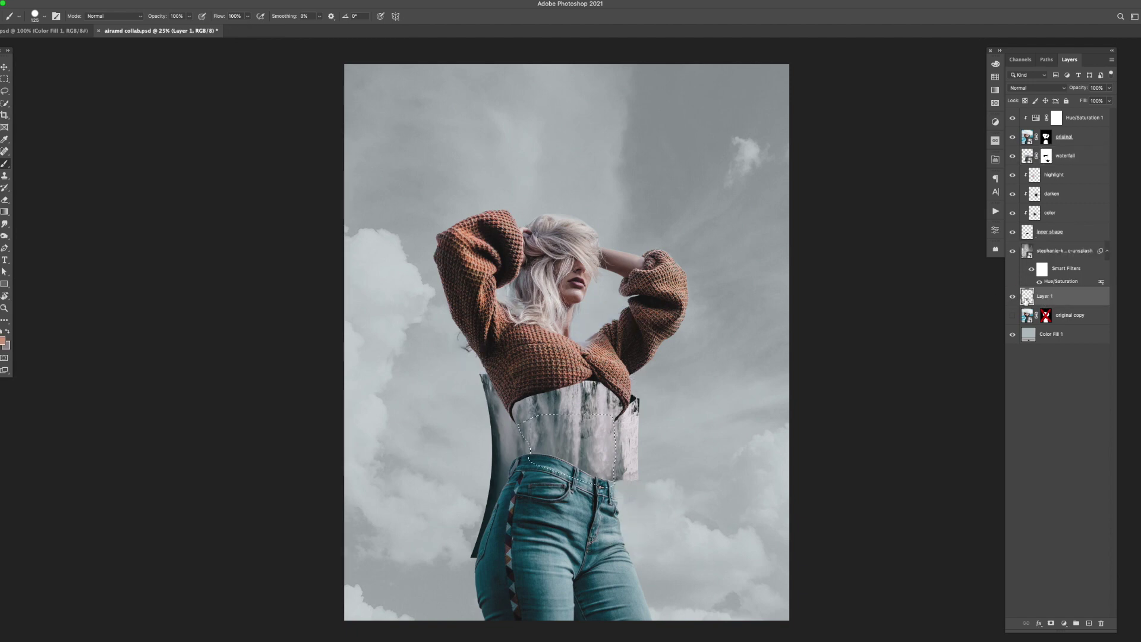
pyautogui.click(1046, 156)
pyautogui.rightClick(535, 385)
pyautogui.scroll(-2, 654, 535)
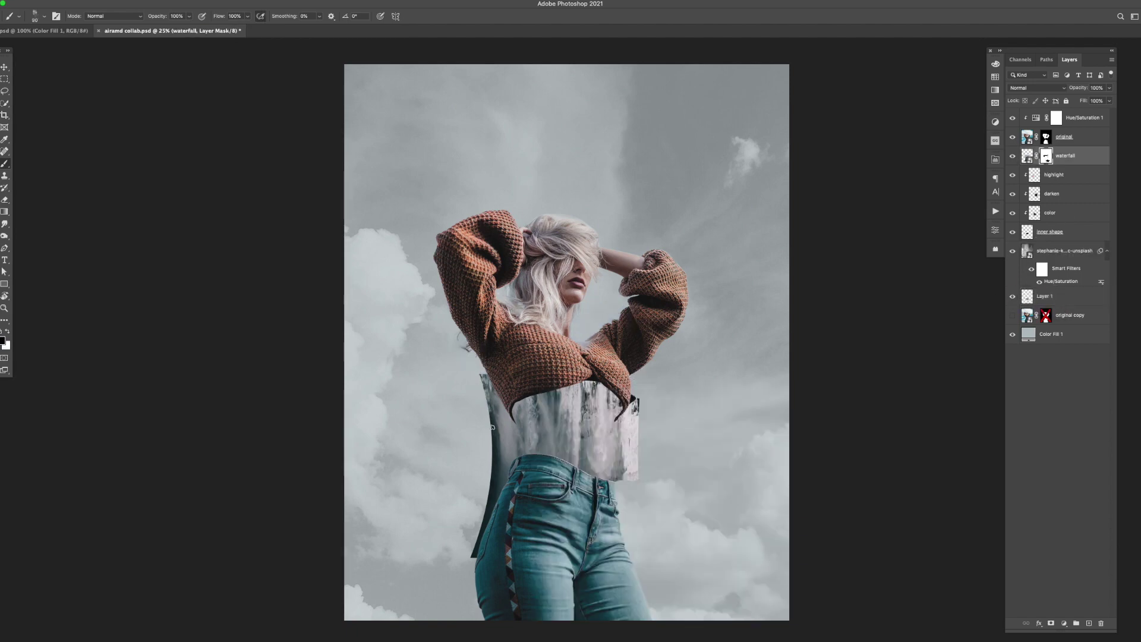
pyautogui.moveTo(484, 393); pyautogui.dragTo(476, 548)
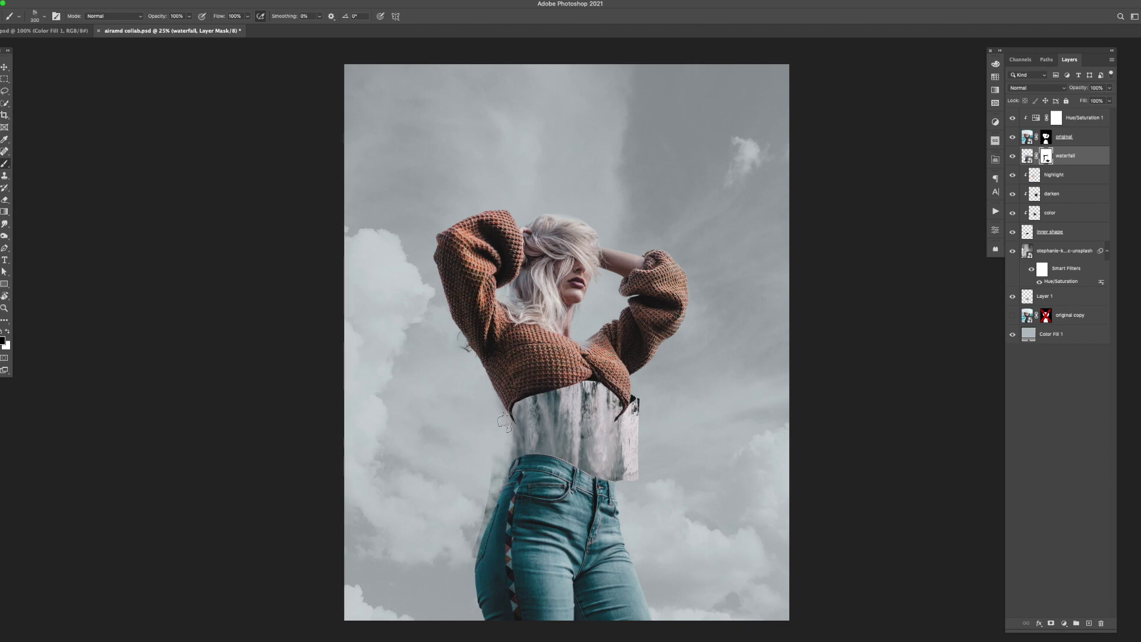
# Step: Hide the waterfall's right edge down to the jeans with a round brush
pyautogui.press('x')
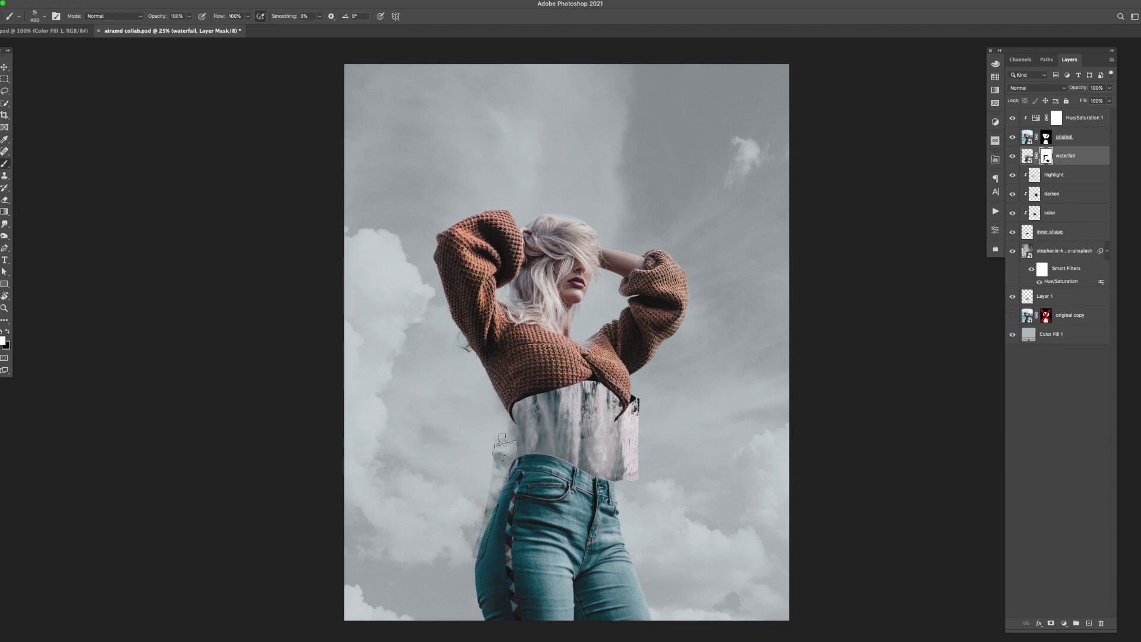
pyautogui.rightClick(471, 535)
pyautogui.doubleClick(491, 466)
pyautogui.press('x')
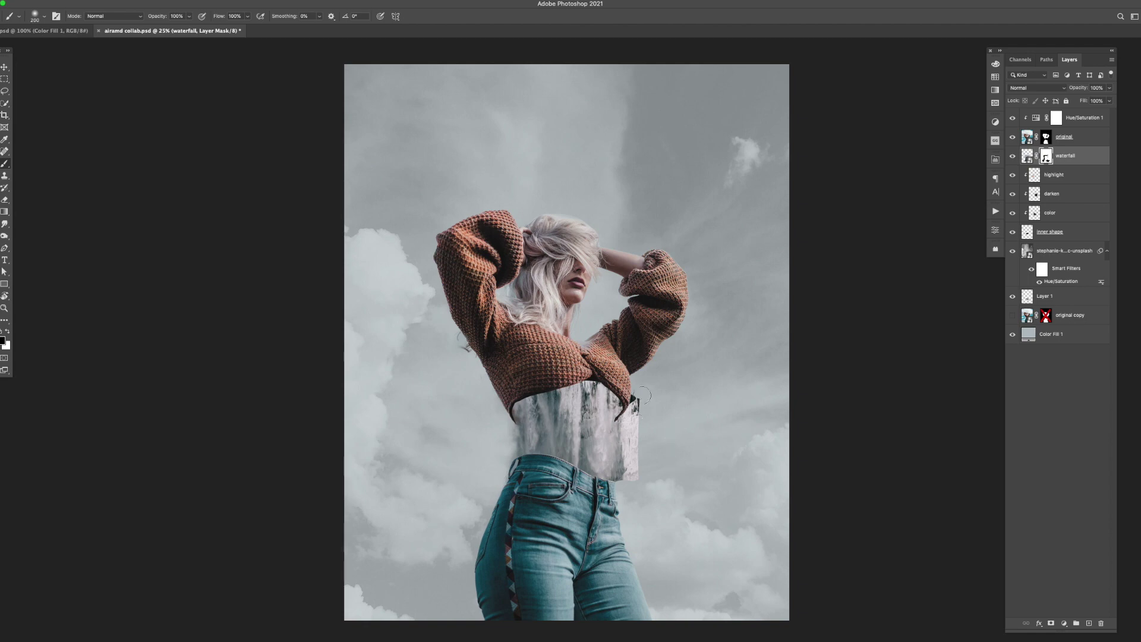
pyautogui.moveTo(644, 395); pyautogui.dragTo(629, 492)
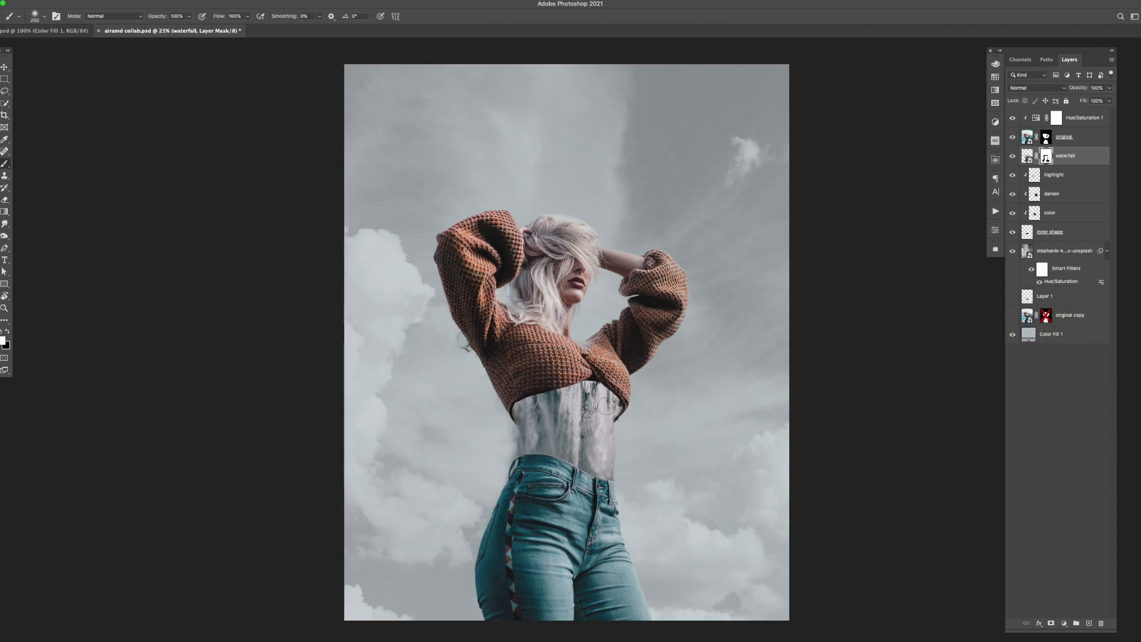
pyautogui.press('v')
# Step: Add a new clipped layer above the waterfall and reselect its mask with a smaller black brush
pyautogui.hotkey('alt', ']')
pyautogui.press('b')
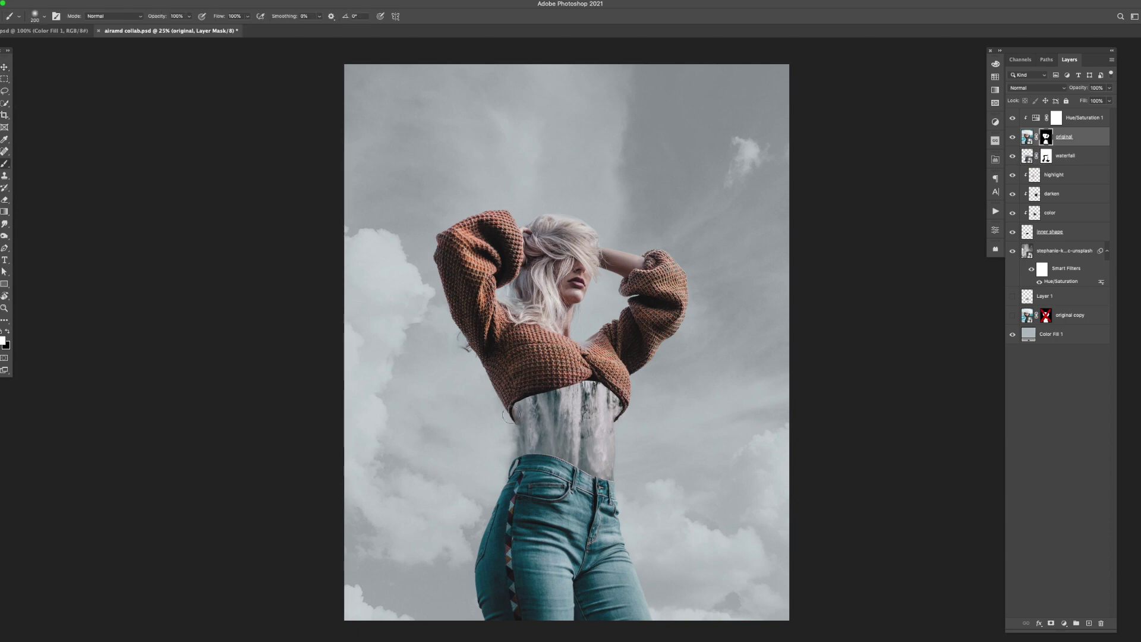
pyautogui.hotkey('ctrl', 'shift', 'alt', 'n')
pyautogui.keyDown('alt'); pyautogui.click(559, 395); pyautogui.keyUp('alt')
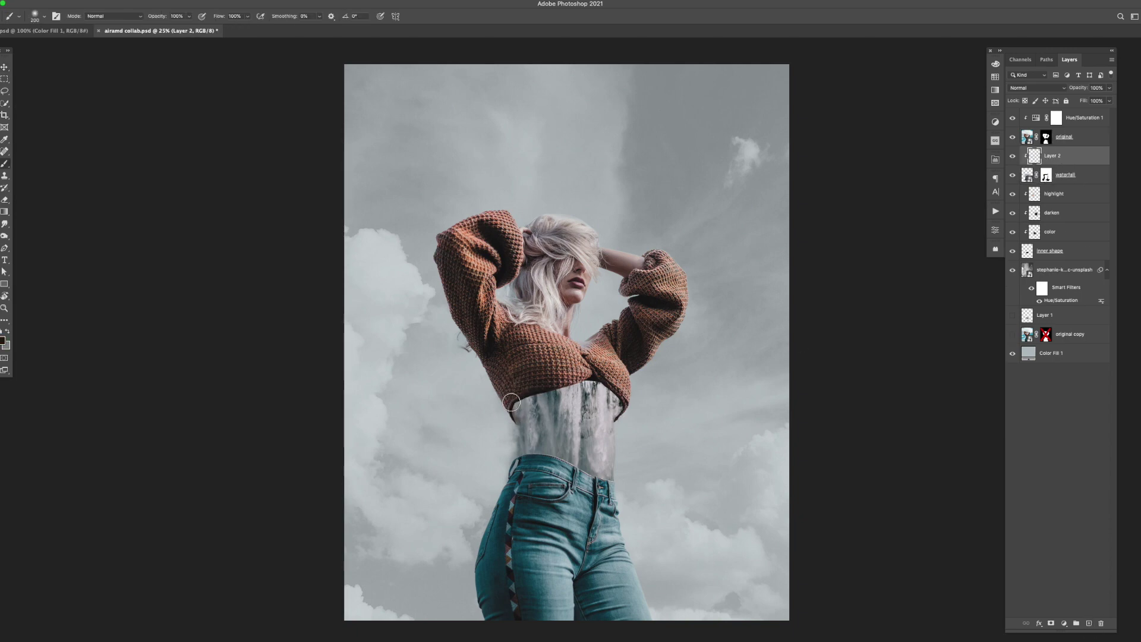
pyautogui.hotkey('alt', '[')
pyautogui.press('d')
pyautogui.press('[')
pyautogui.press('[')
pyautogui.press('[')
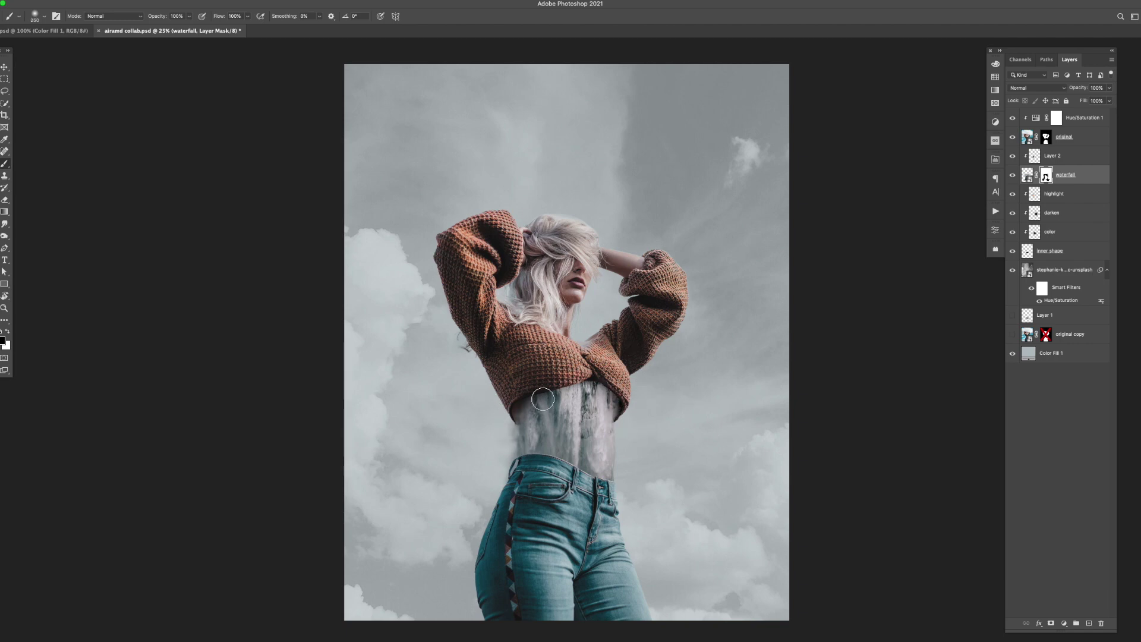
# Step: Restore the sweater's lower edge over the waterfall on its mask
pyautogui.click(1057, 159)
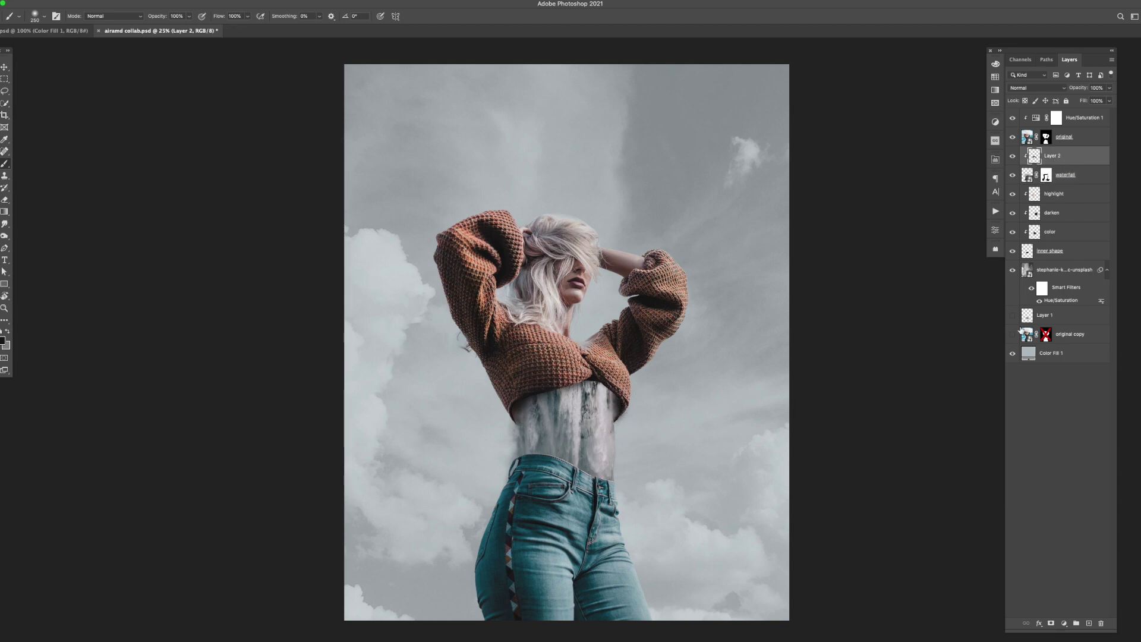
pyautogui.click(1046, 175)
pyautogui.press(']')
pyautogui.press(']')
pyautogui.press(']')
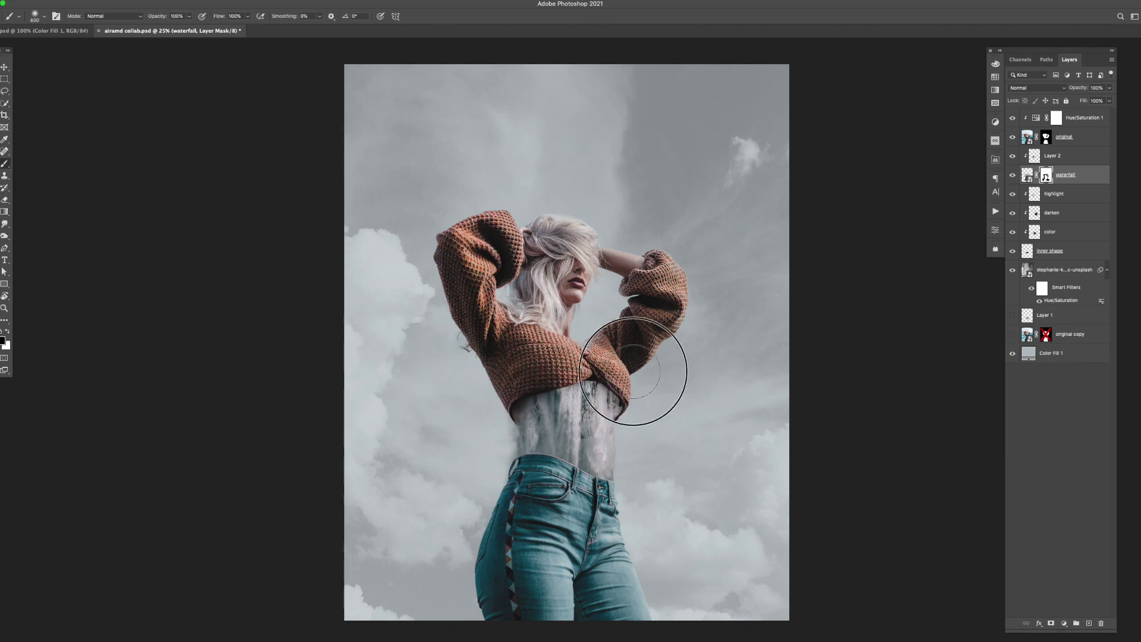
pyautogui.click(633, 371)
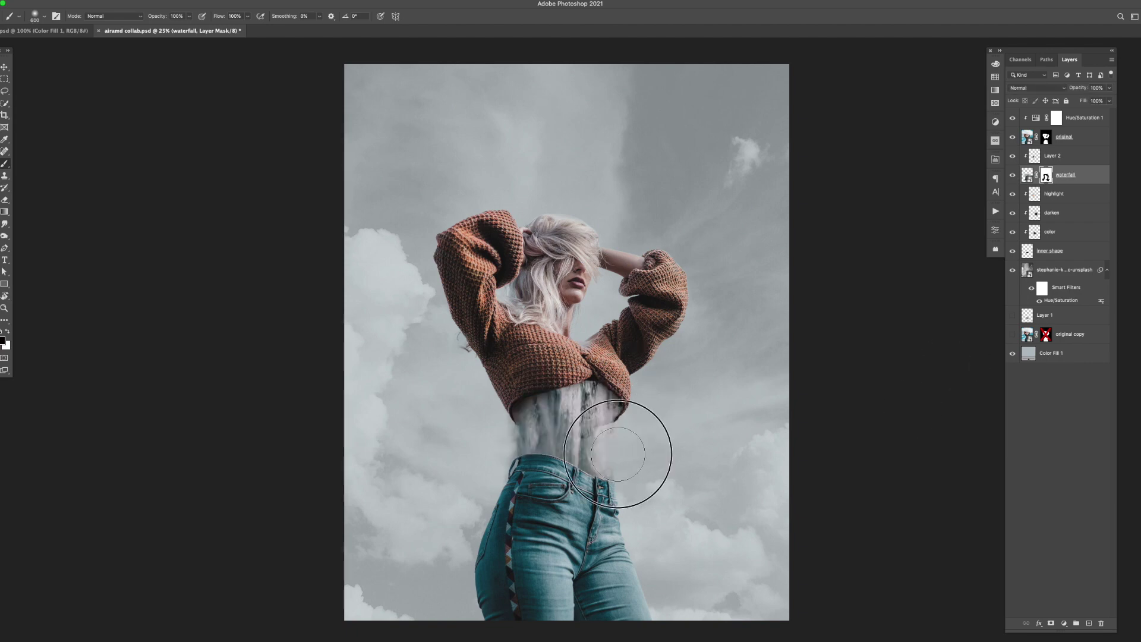
pyautogui.press('2')
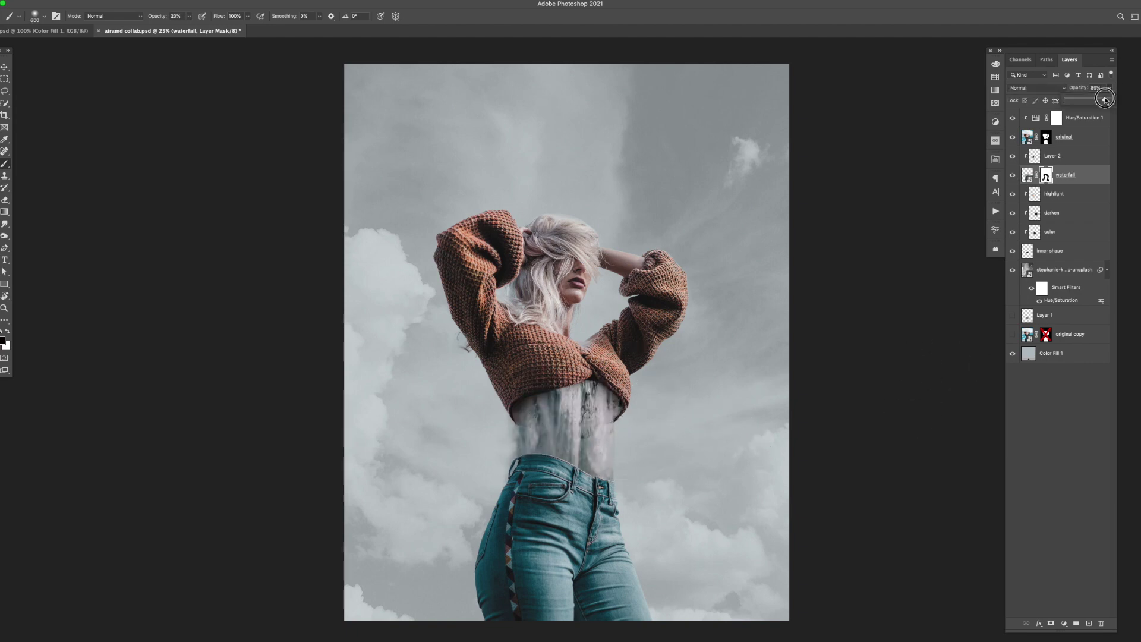
pyautogui.press('v')
pyautogui.click(1037, 87)
# Step: Switch the sky photo to Multiply blending at 64% opacity
pyautogui.click(1023, 115)
pyautogui.moveTo(1105, 99); pyautogui.dragTo(1091, 100)
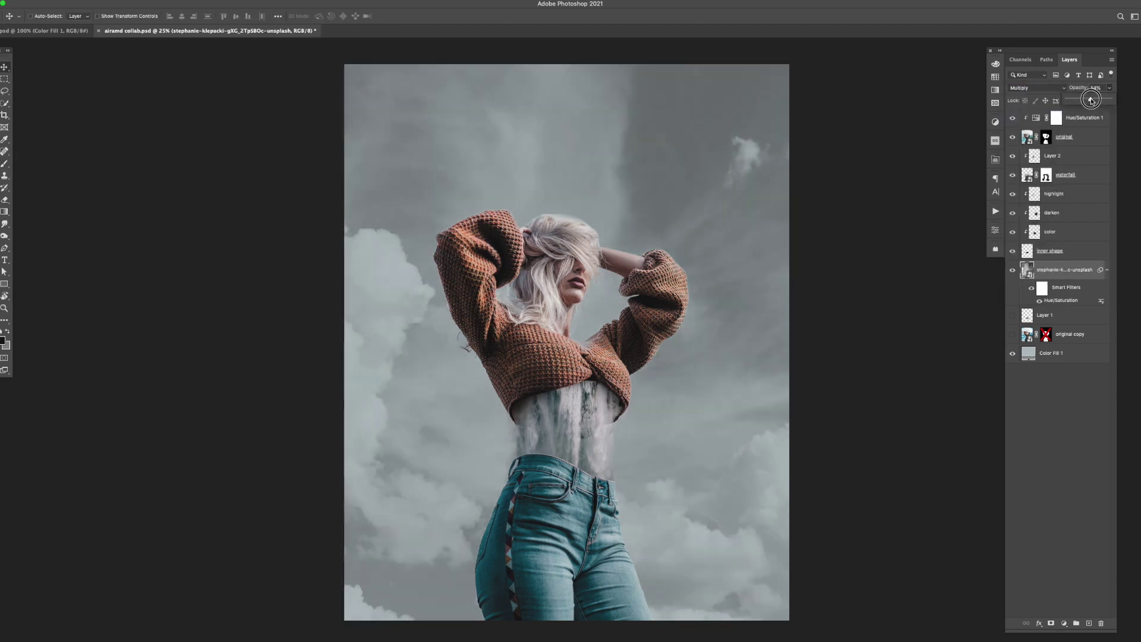
pyautogui.hotkey('ctrl', 'shift', 'alt', 'n')
pyautogui.press('b')
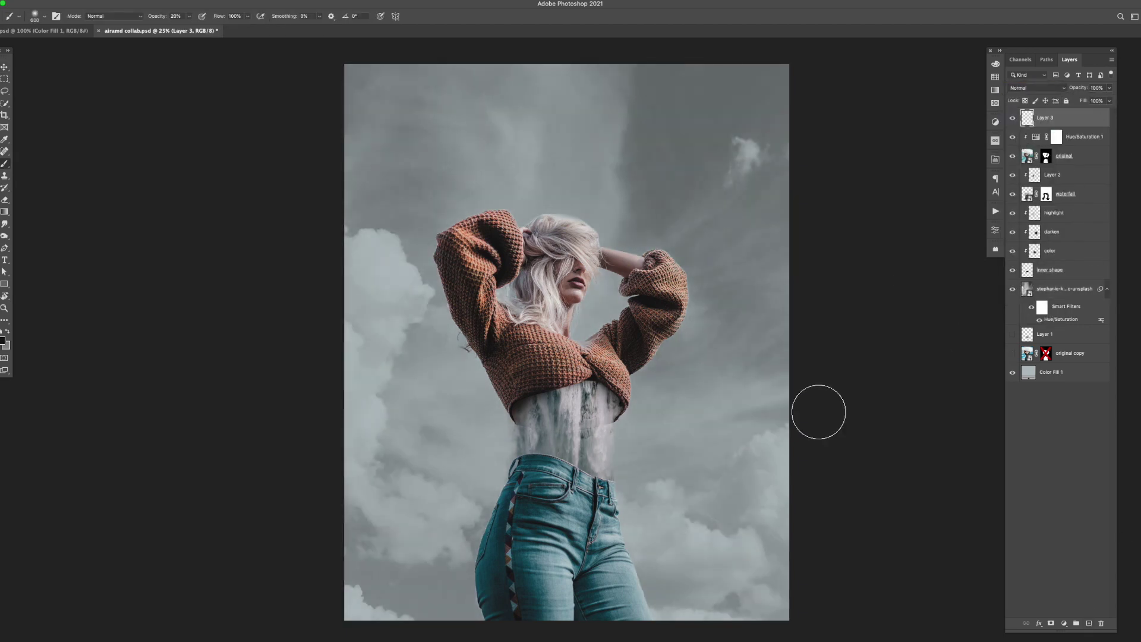
# Step: Paint soft white cloud mist with a cloud brush over the lower jeans
pyautogui.rightClick(443, 389)
pyautogui.doubleClick(480, 467)
pyautogui.hotkey('ctrl', '-')
pyautogui.moveTo(743, 512); pyautogui.dragTo(484, 543)
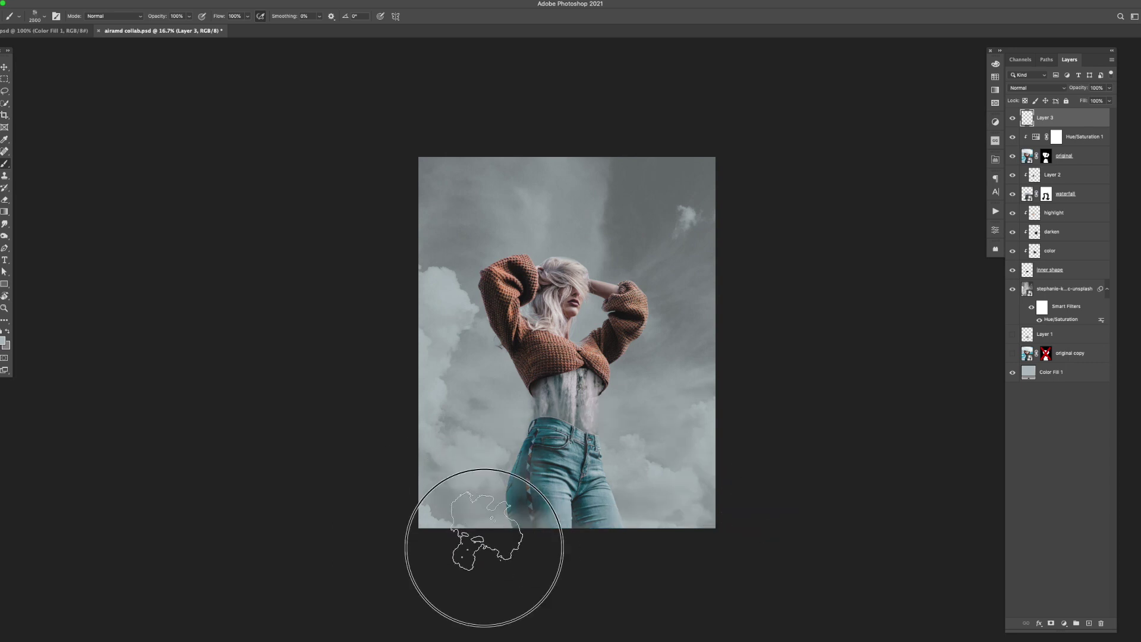
pyautogui.press('[')
pyautogui.press('[')
pyautogui.press('[')
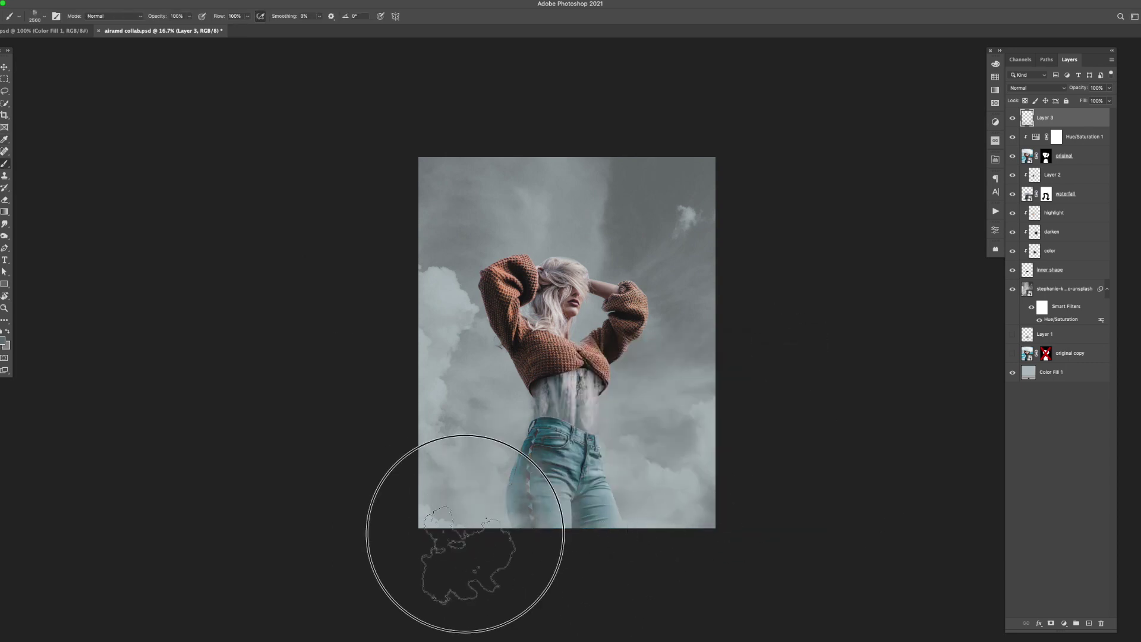
pyautogui.click(2, 331)
pyautogui.click(8, 331)
pyautogui.moveTo(592, 485); pyautogui.dragTo(511, 491)
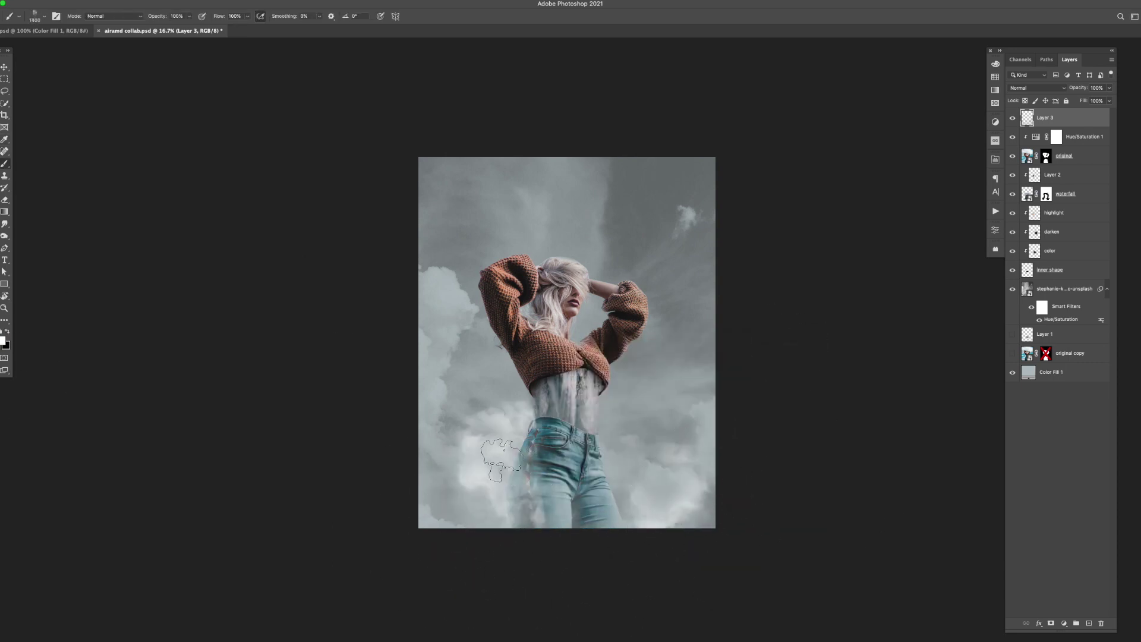
# Step: Add another empty layer, Layer 4, for more mist
pyautogui.press('[')
pyautogui.press('[')
pyautogui.press('[')
pyautogui.hotkey('ctrl', 'shift', 'alt', 'n')
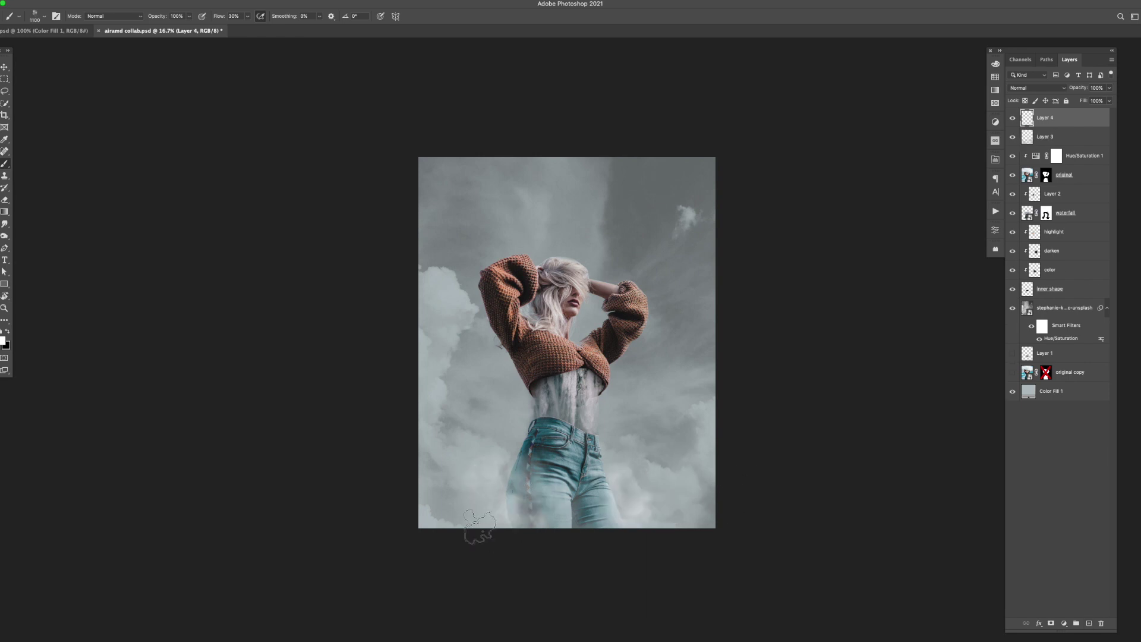
pyautogui.press('v')
pyautogui.hotkey('ctrl', '+')
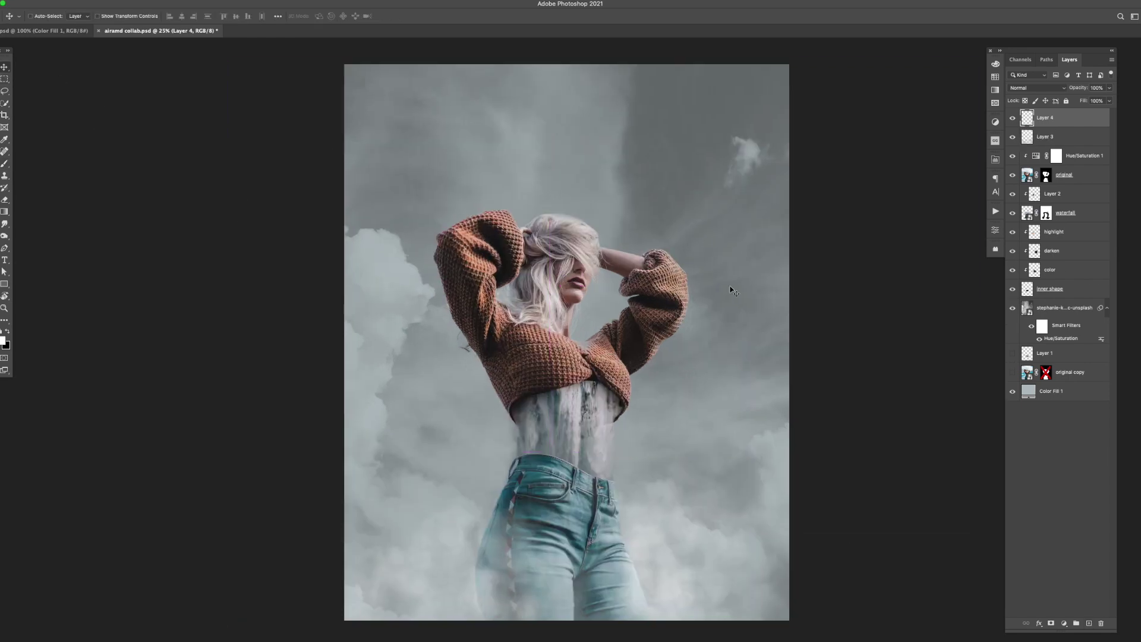
# Step: Set up a black brush for painting on the original layer's mask
pyautogui.click(1047, 175)
pyautogui.press('b')
pyautogui.rightClick(446, 309)
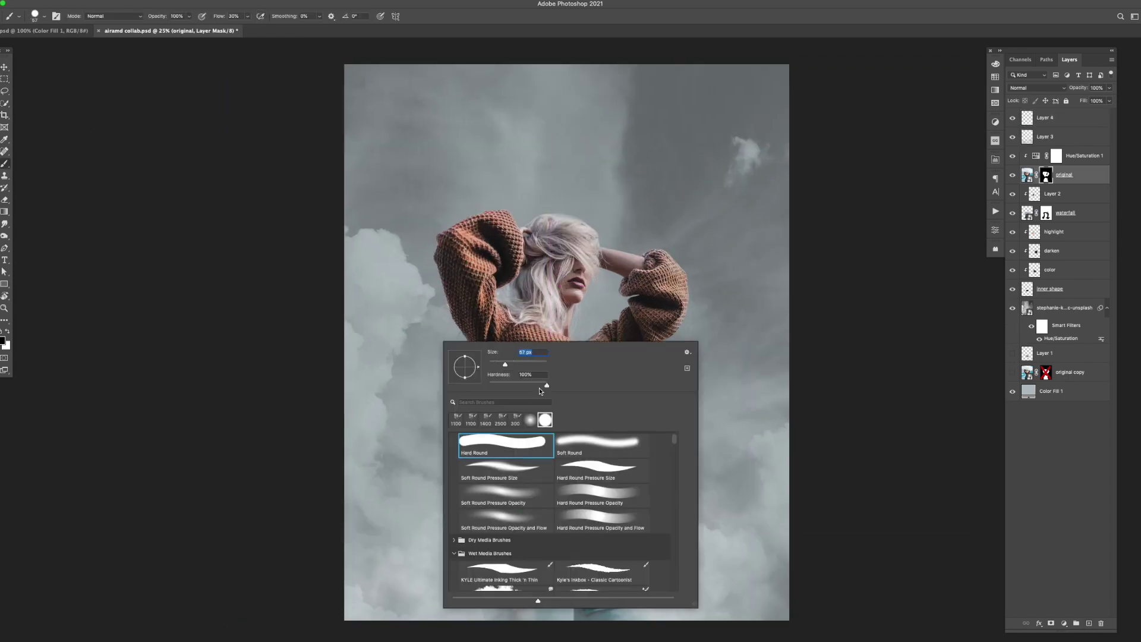
pyautogui.press('Escape')
pyautogui.press('x')
# Step: Apply Levels with black input 10 to the waterfall layer, then add empty Layer 5
pyautogui.click(1046, 213)
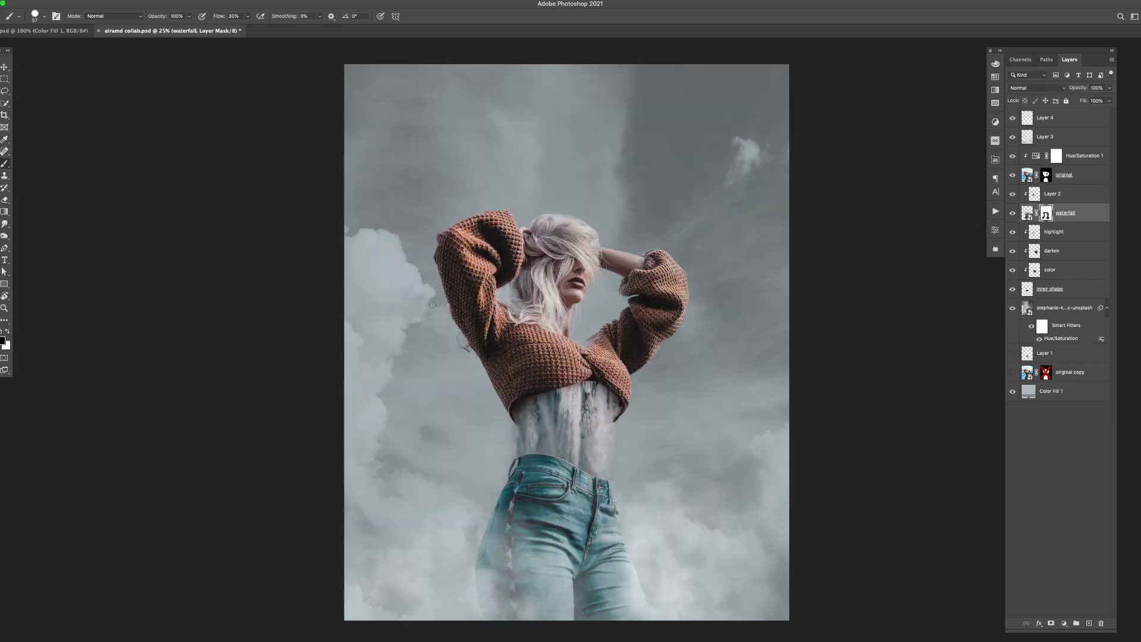
pyautogui.hotkey('ctrl', 'l')
pyautogui.moveTo(487, 262); pyautogui.dragTo(492, 263)
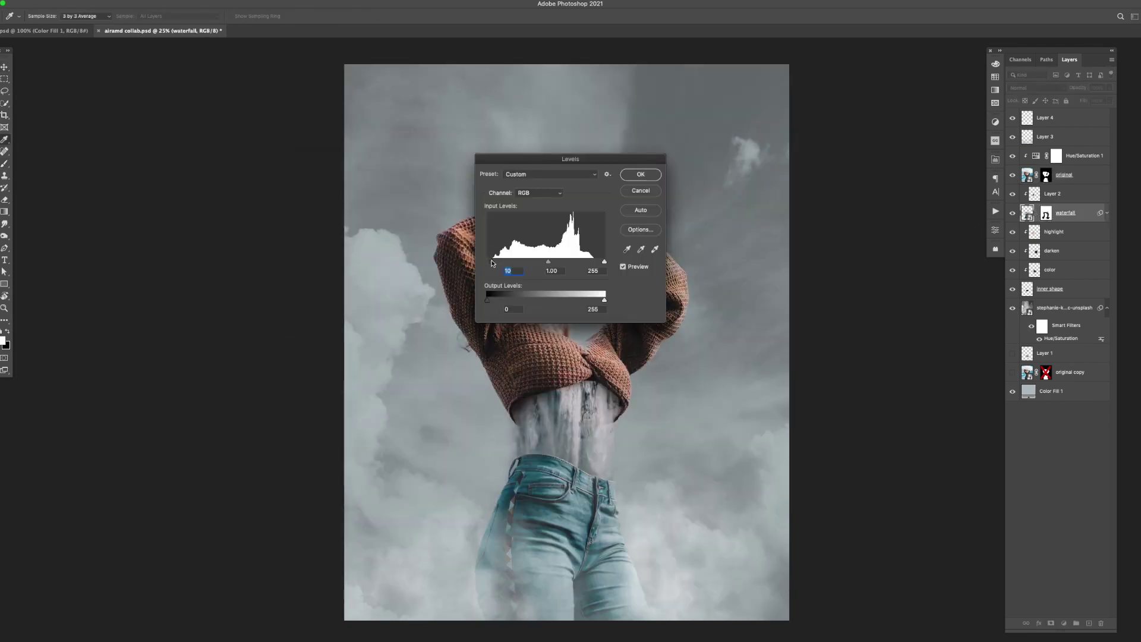
pyautogui.press('Return')
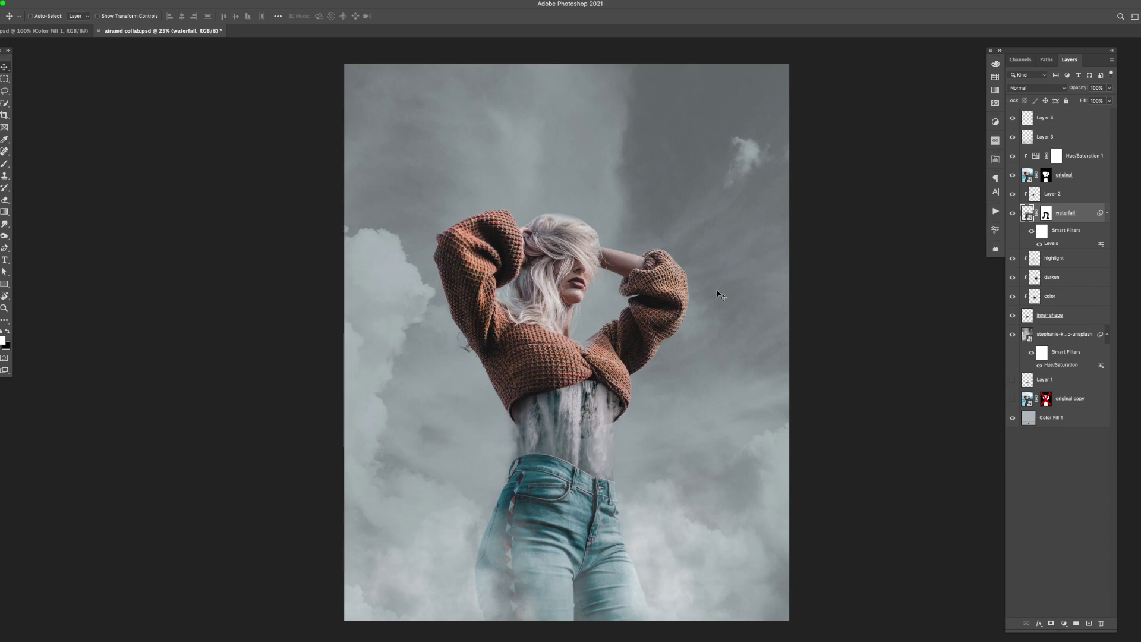
pyautogui.hotkey('ctrl', 'shift', 'alt', 'n')
# Step: Paint a soft white glow at upper right with a 4600 px brush on Layer 5
pyautogui.press('b')
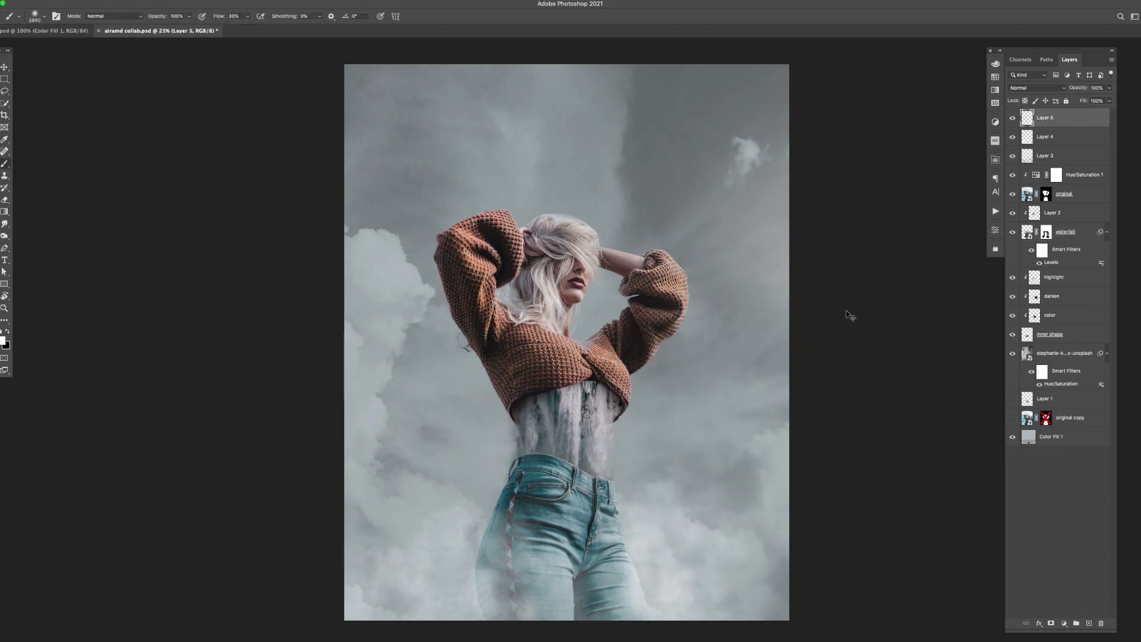
pyautogui.hotkey('shift', '0')
pyautogui.press(']')
pyautogui.press(']')
pyautogui.press(']')
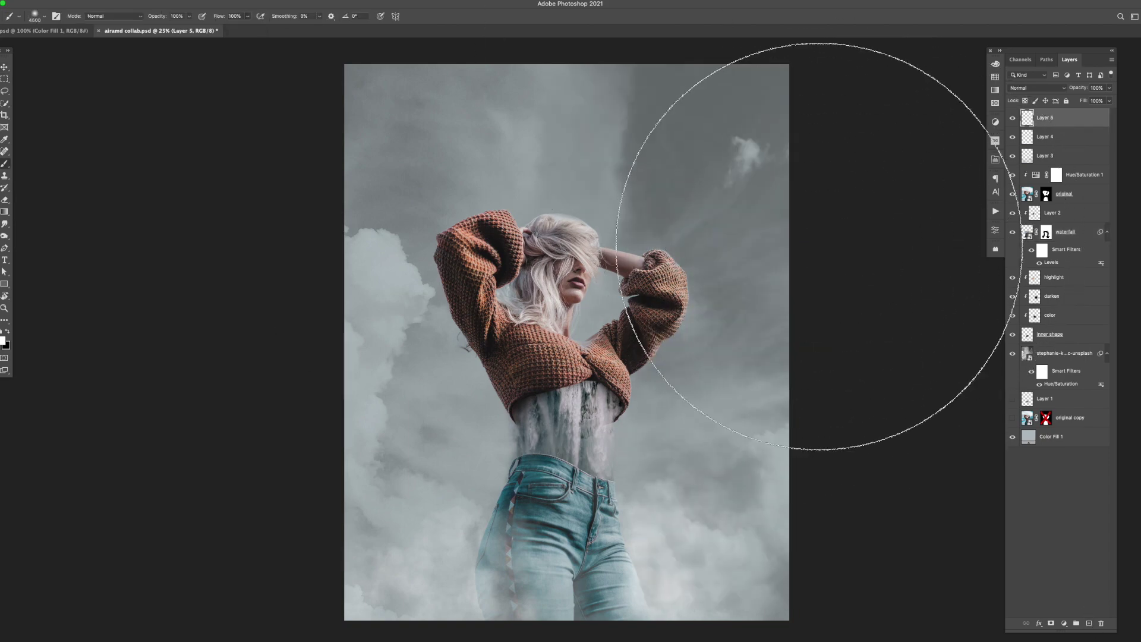
pyautogui.click(819, 246)
# Step: Set Layer 5's blend mode to Screen at 51% opacity
pyautogui.click(1037, 87)
pyautogui.click(1031, 169)
pyautogui.click(1031, 89)
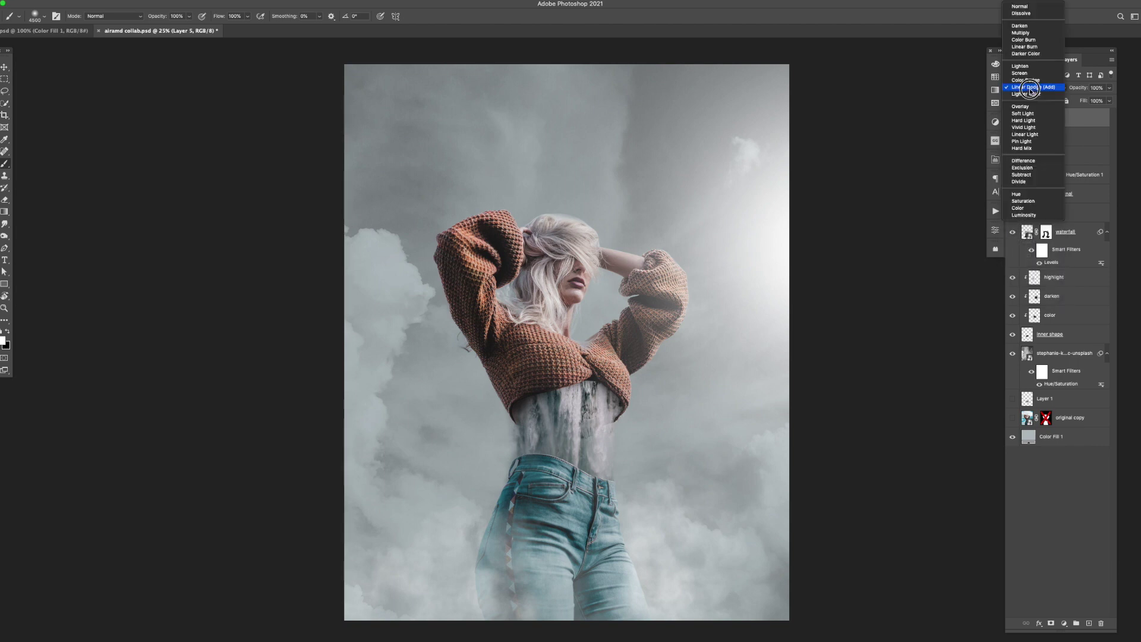
pyautogui.click(1019, 73)
pyautogui.press('v')
pyautogui.press('5')
pyautogui.press('1')
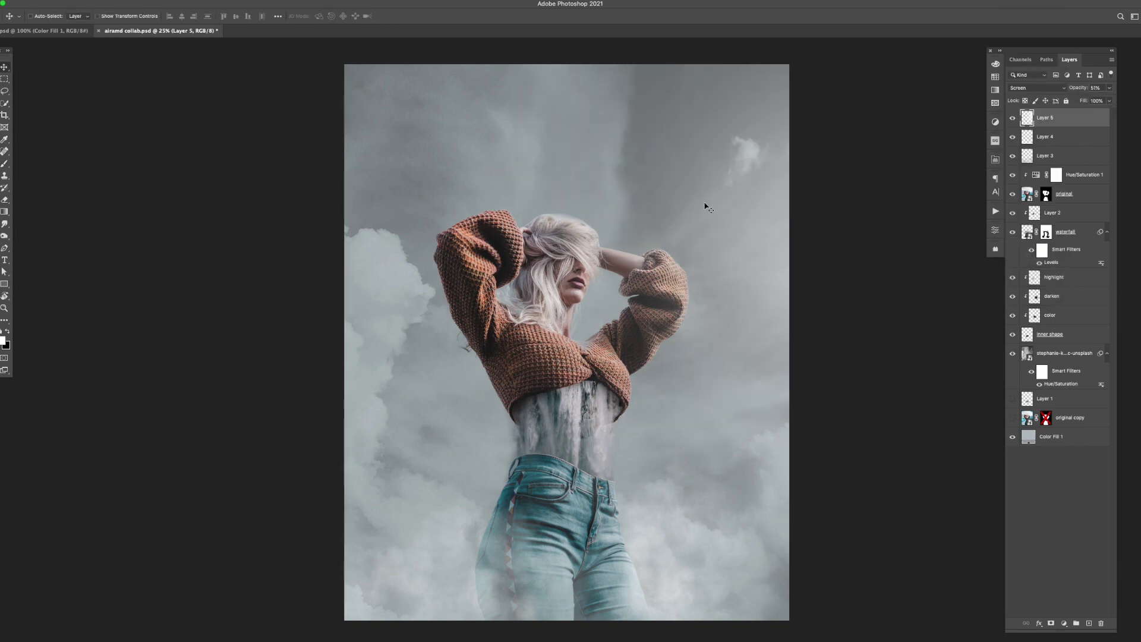
# Step: Group the original and Hue/Saturation 1 layers into a 'girl' group with a mask
pyautogui.click(1053, 198)
pyautogui.keyDown('shift'); pyautogui.click(1070, 175); pyautogui.keyUp('shift')
pyautogui.hotkey('ctrl', 'g')
pyautogui.click(1051, 623)
pyautogui.press('b')
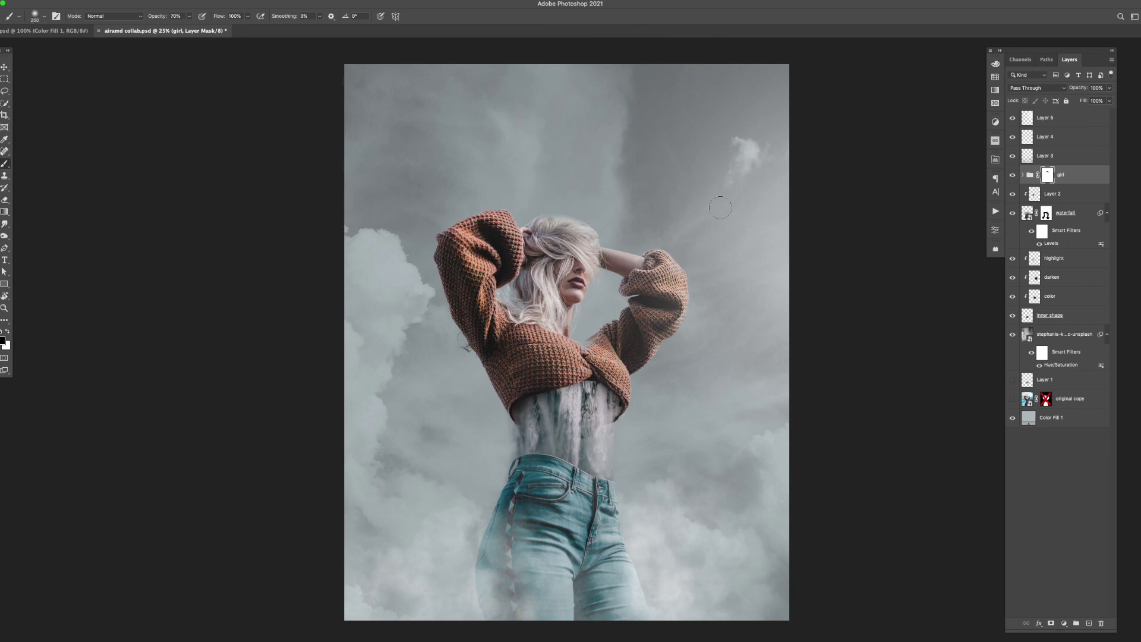
# Step: Create a new Layer 6 in Normal mode and hide it
pyautogui.hotkey('ctrl', 'shift', 'alt', 'n')
pyautogui.press('x')
pyautogui.press('0')
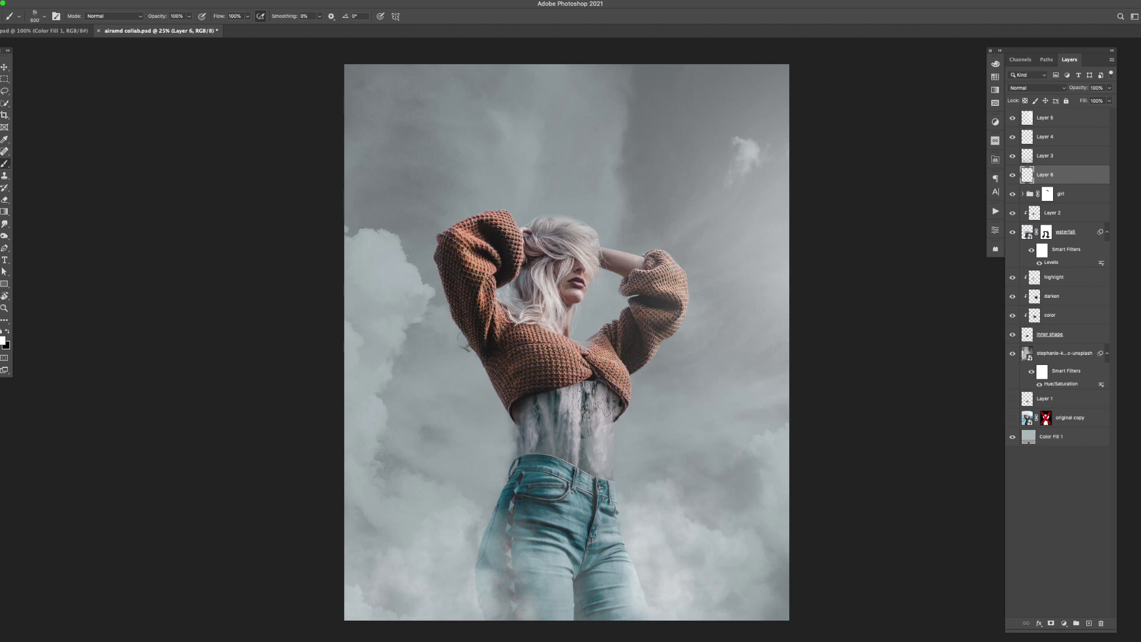
pyautogui.click(1038, 88)
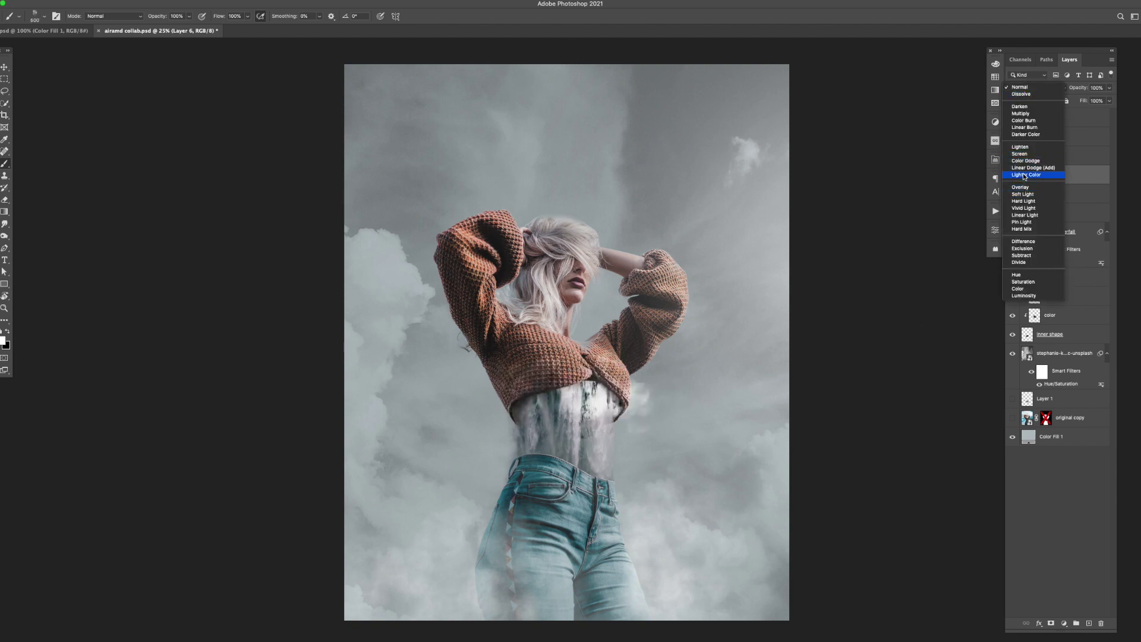
pyautogui.press('Escape')
pyautogui.click(1012, 174)
# Step: Select the original layer's mask and set the brush size to 250 px
pyautogui.scroll(2, 1058, 238)
pyautogui.click(1054, 232)
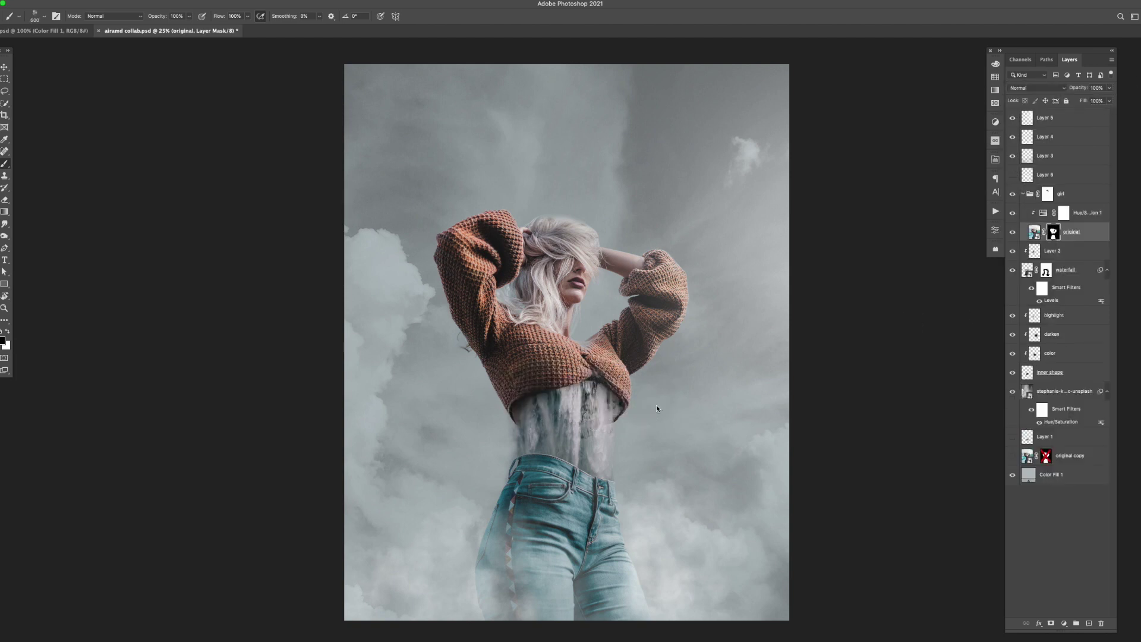
pyautogui.rightClick(657, 408)
pyautogui.press('Return')
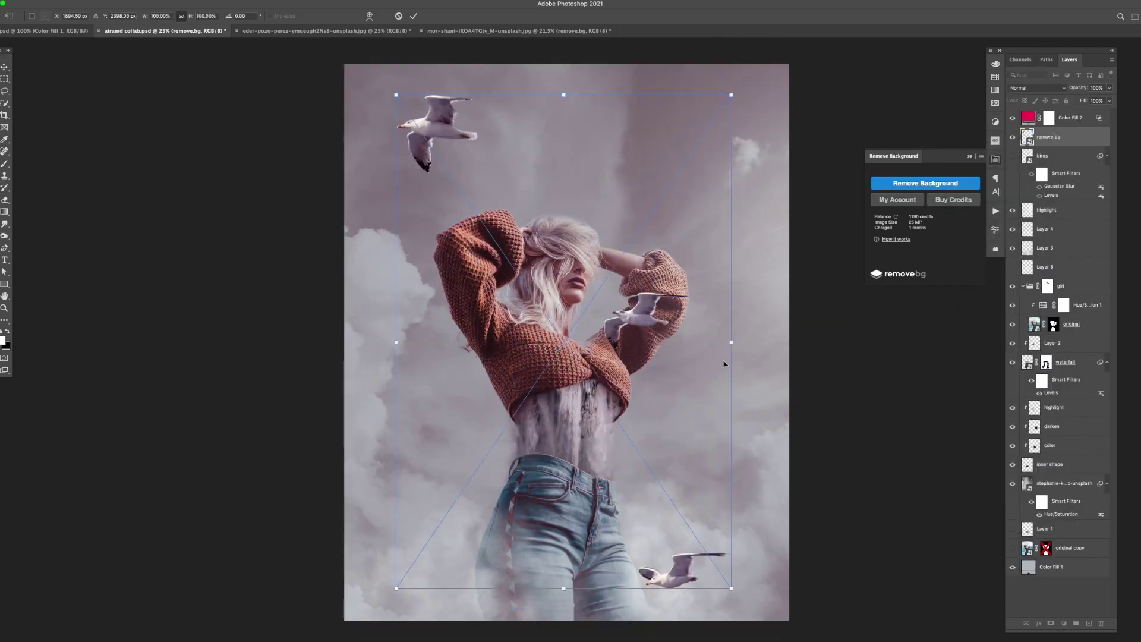
# Step: Shrink the seagull in the remove.bg smart object with Free Transform
pyautogui.doubleClick(1027, 136)
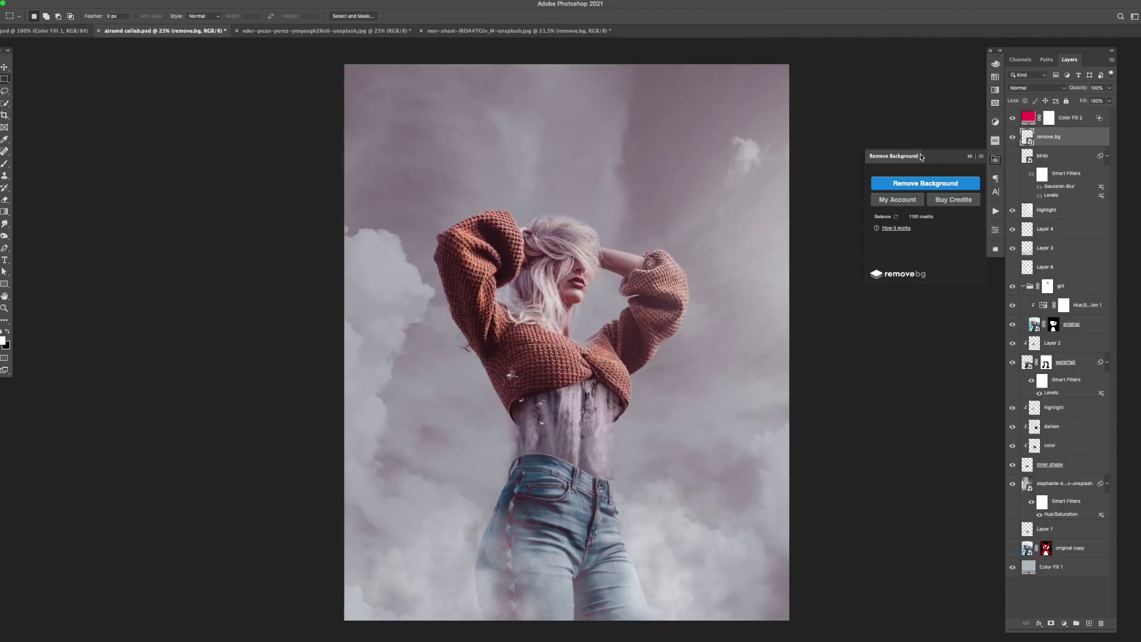
pyautogui.click(70, 0)
pyautogui.click(89, 190)
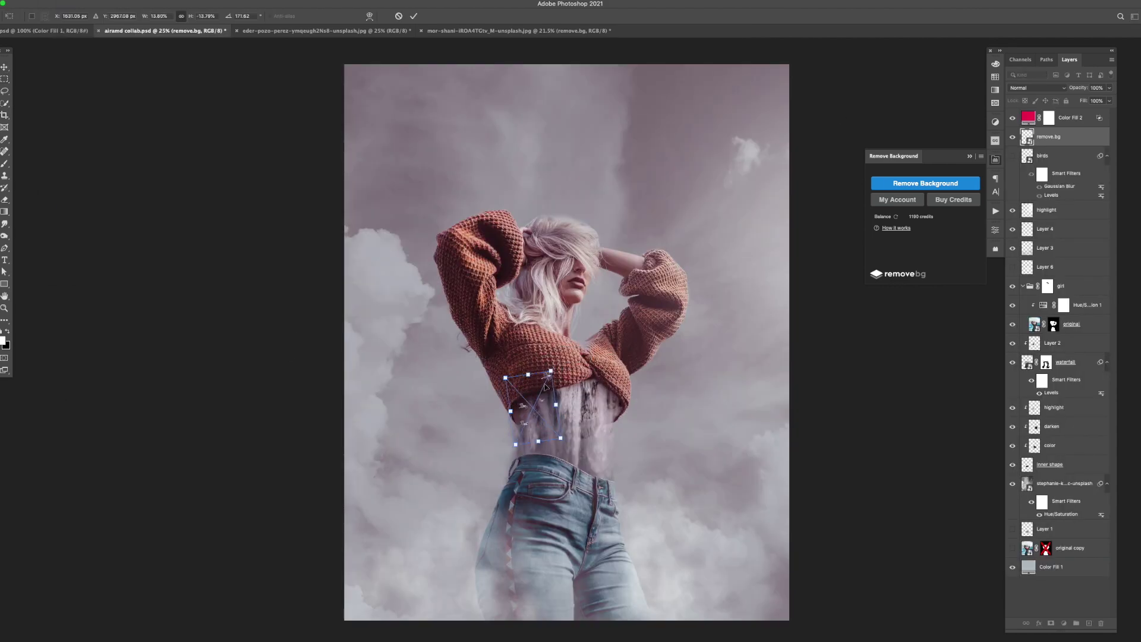
pyautogui.press('Return')
# Step: Adjust the pink Color Fill 2 colour and run the Big Noise action
pyautogui.doubleClick(1029, 117)
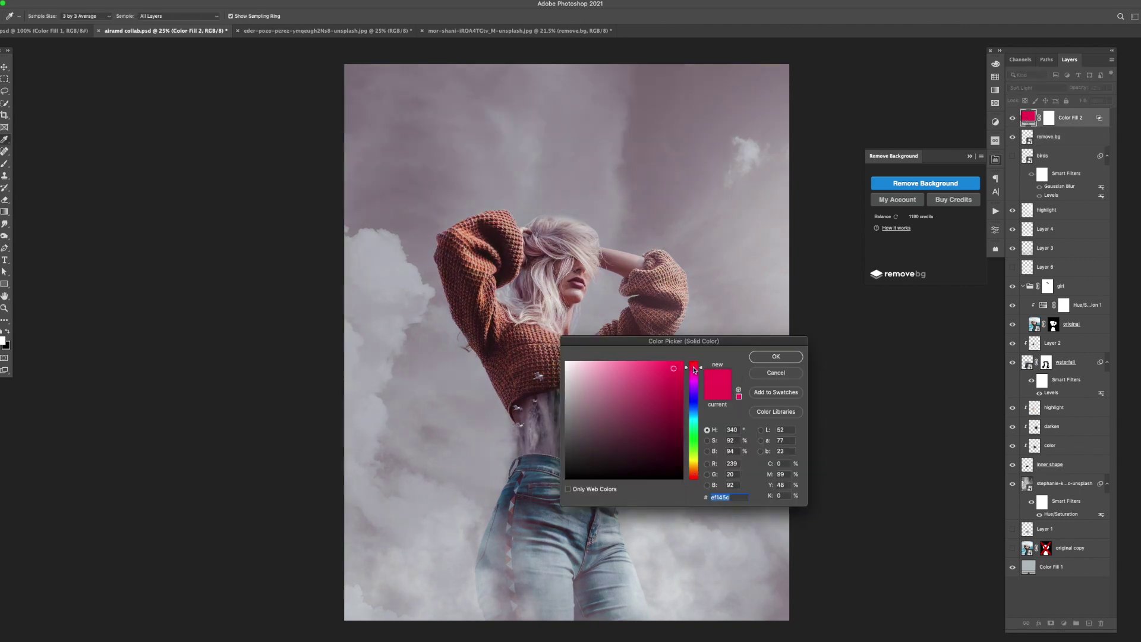
pyautogui.click(777, 357)
pyautogui.click(995, 211)
pyautogui.click(931, 317)
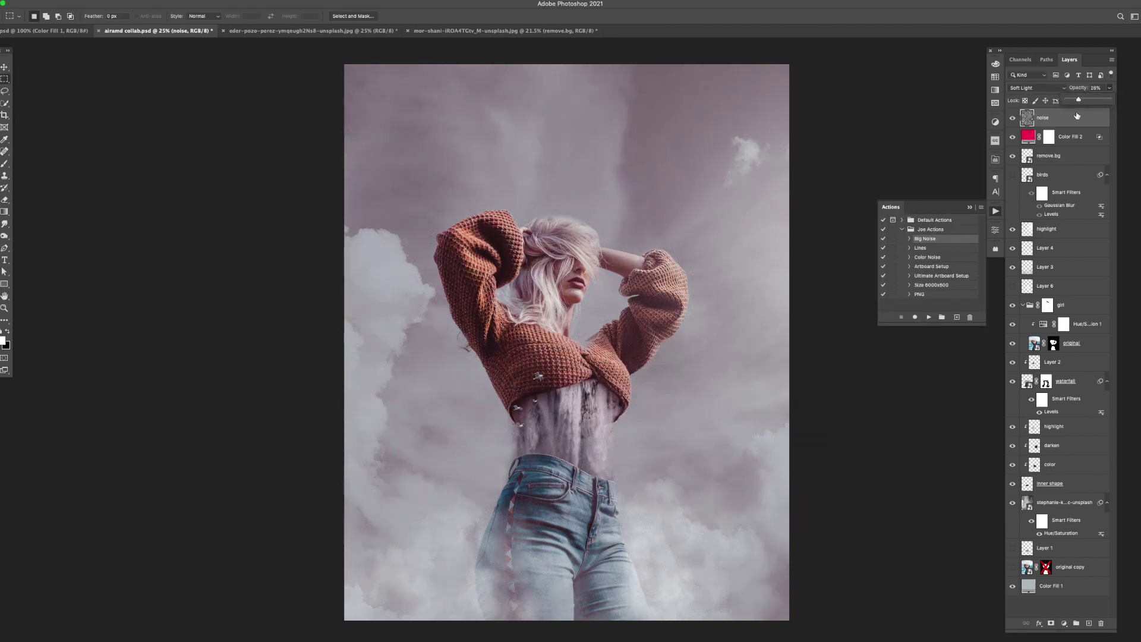
# Step: Set up the brush for painting on the girl group's mask
pyautogui.click(1047, 305)
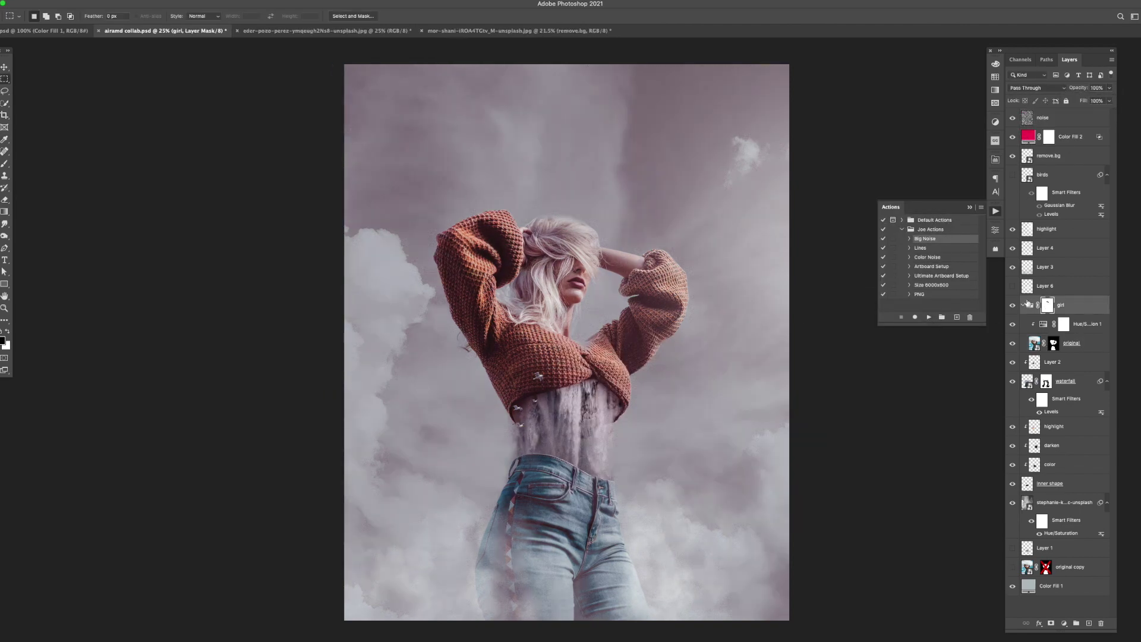
pyautogui.press('b')
pyautogui.rightClick(603, 233)
pyautogui.press('Escape')
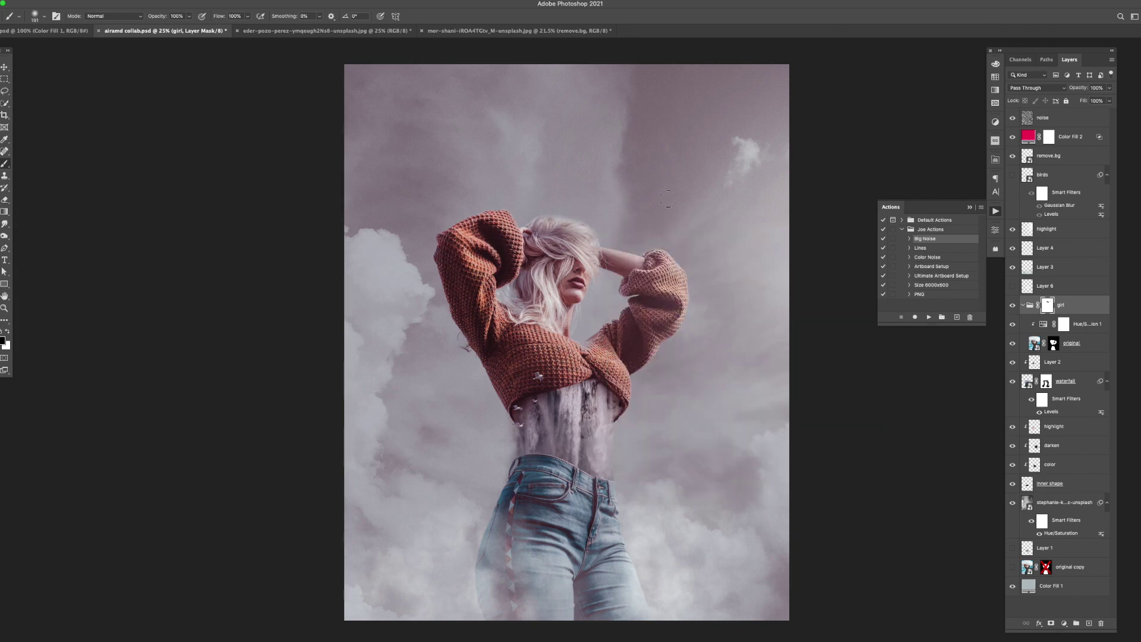
# Step: Paint a large 3400 px light yellow dab at upper right on new Layer 7
pyautogui.click(1061, 117)
pyautogui.hotkey('ctrl', 'shift', 'alt', 'n')
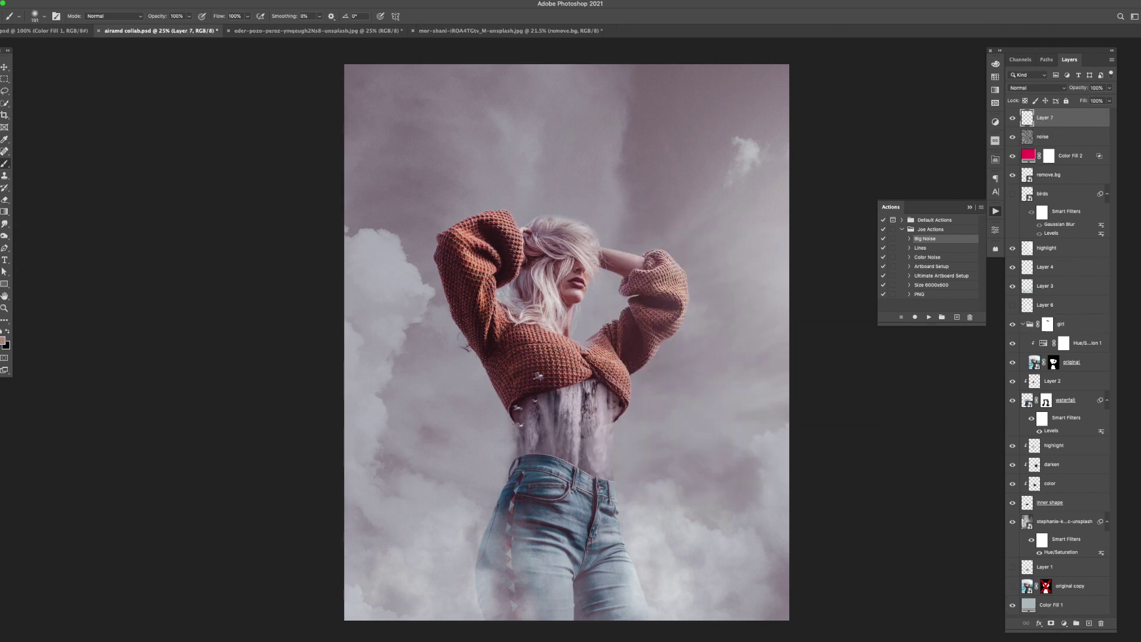
pyautogui.click(3, 341)
pyautogui.click(589, 365)
pyautogui.click(777, 357)
pyautogui.moveTo(769, 141); pyautogui.dragTo(862, 143)
# Step: Set Layer 7 to Soft Light at 52% fill and shift its hue to +39
pyautogui.click(767, 154)
pyautogui.click(1036, 87)
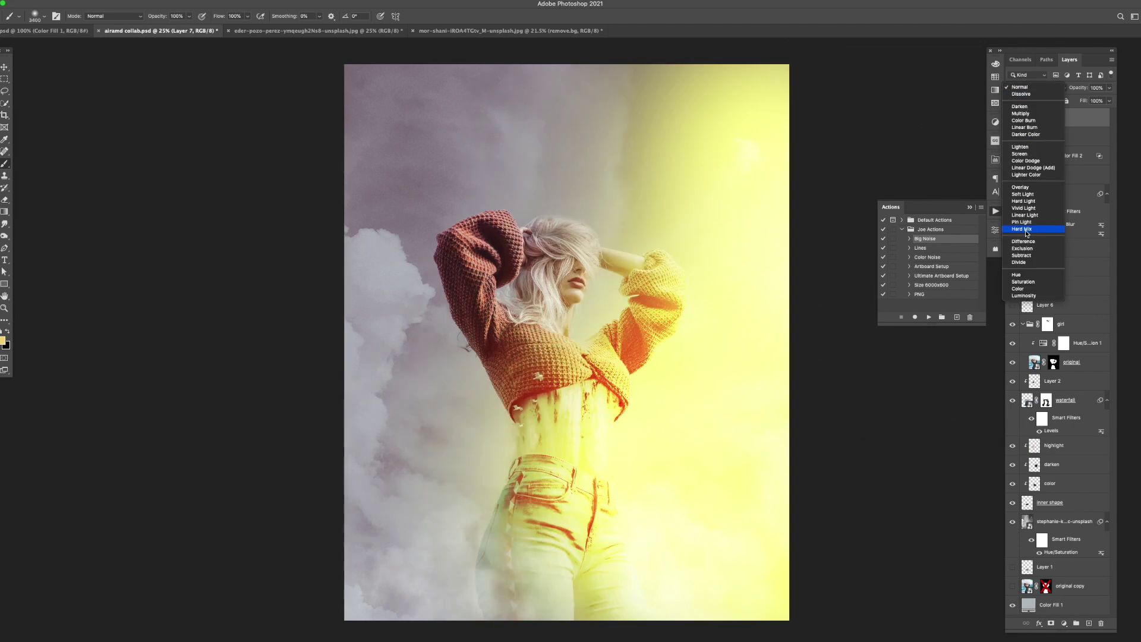
pyautogui.click(1024, 194)
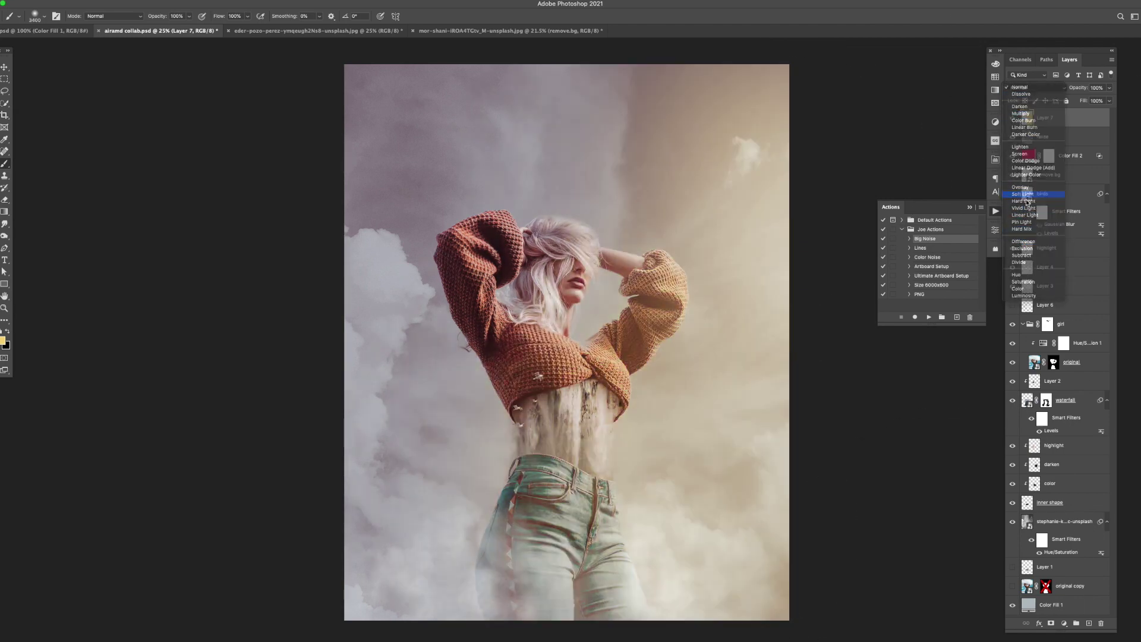
pyautogui.moveTo(1109, 101); pyautogui.dragTo(1090, 115)
pyautogui.hotkey('ctrl', 'u')
pyautogui.moveTo(556, 165); pyautogui.dragTo(488, 167)
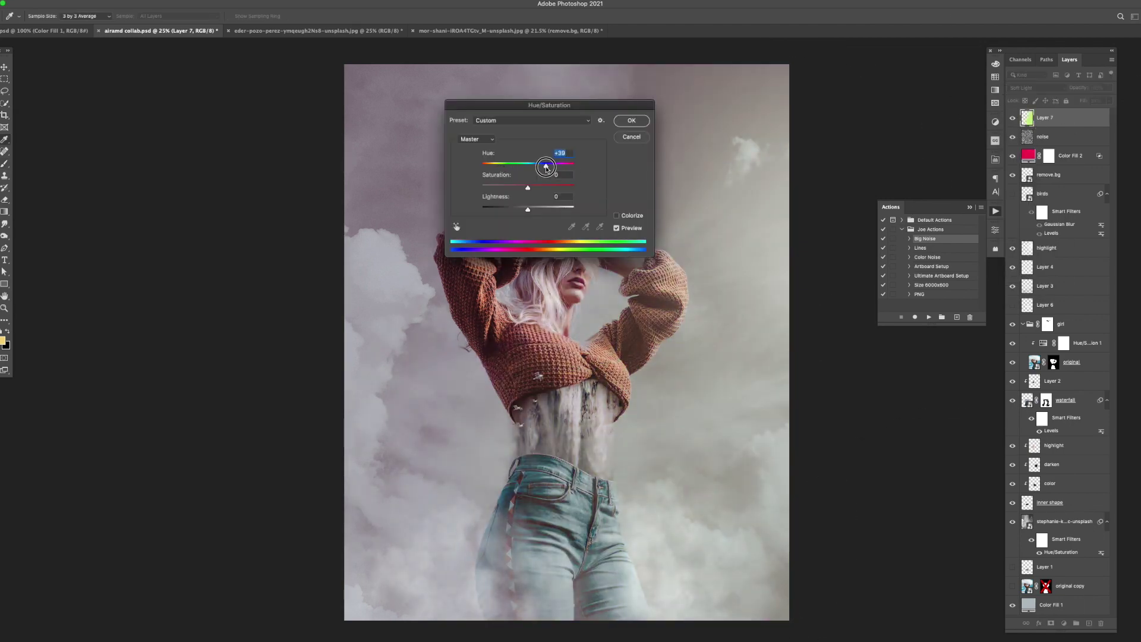